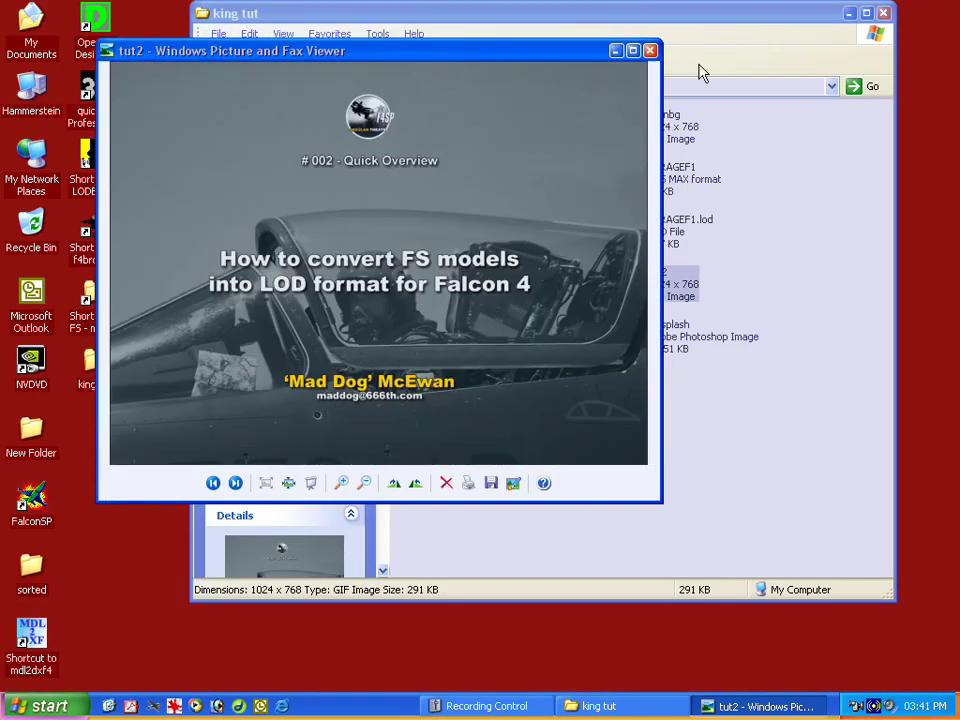
Close the tut2 image and the king tut folder, and launch the mdl2dxf4 converter from the desktop.
click(648, 48)
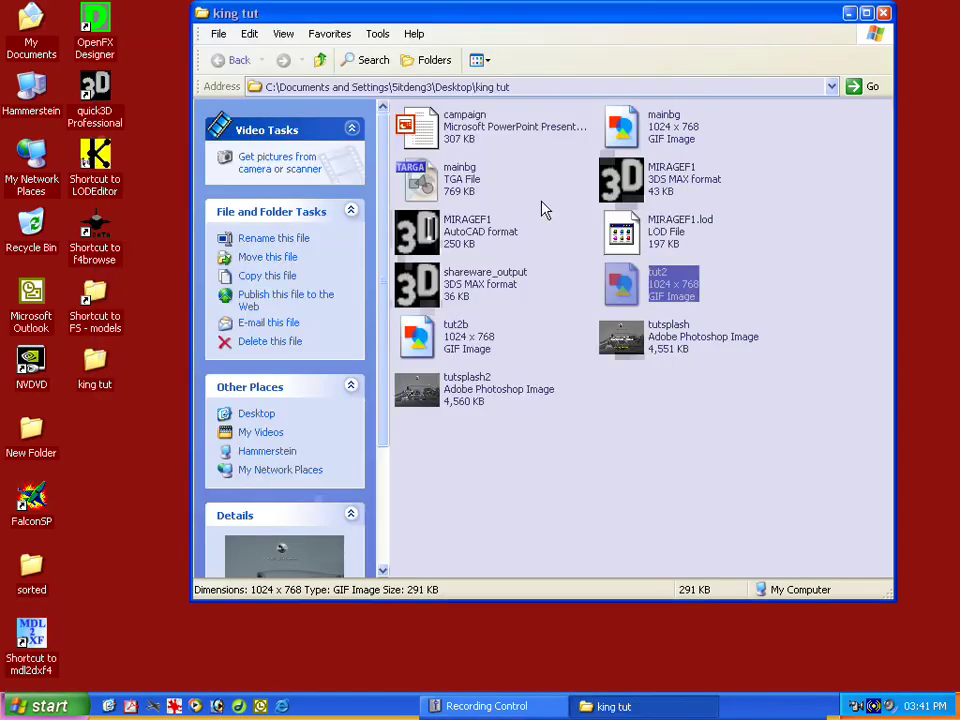
click(35, 642)
click(883, 13)
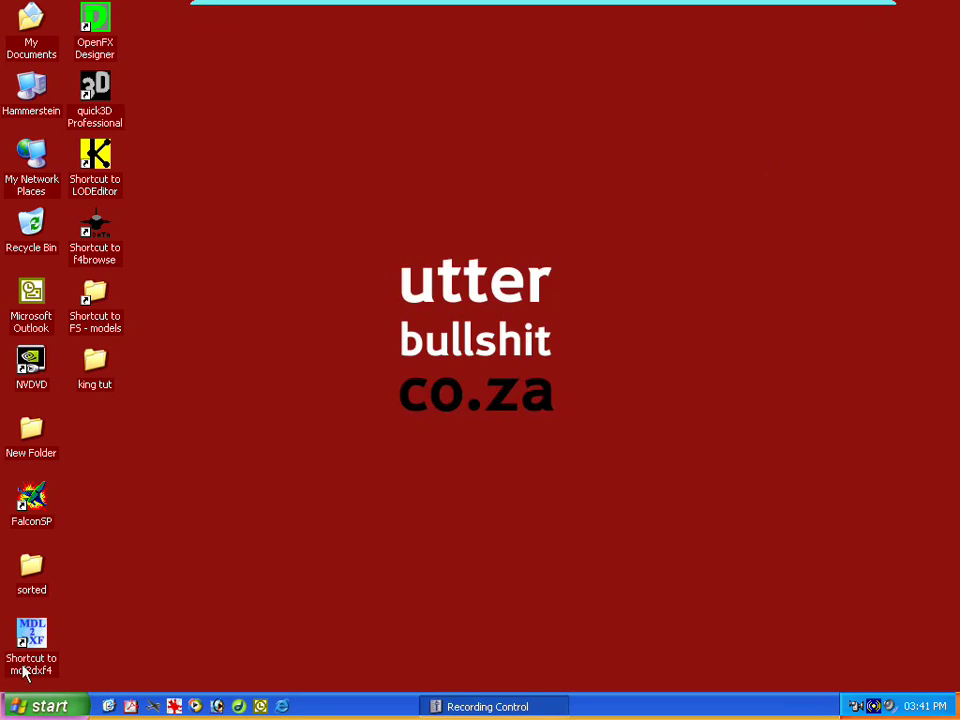
double_click(30, 642)
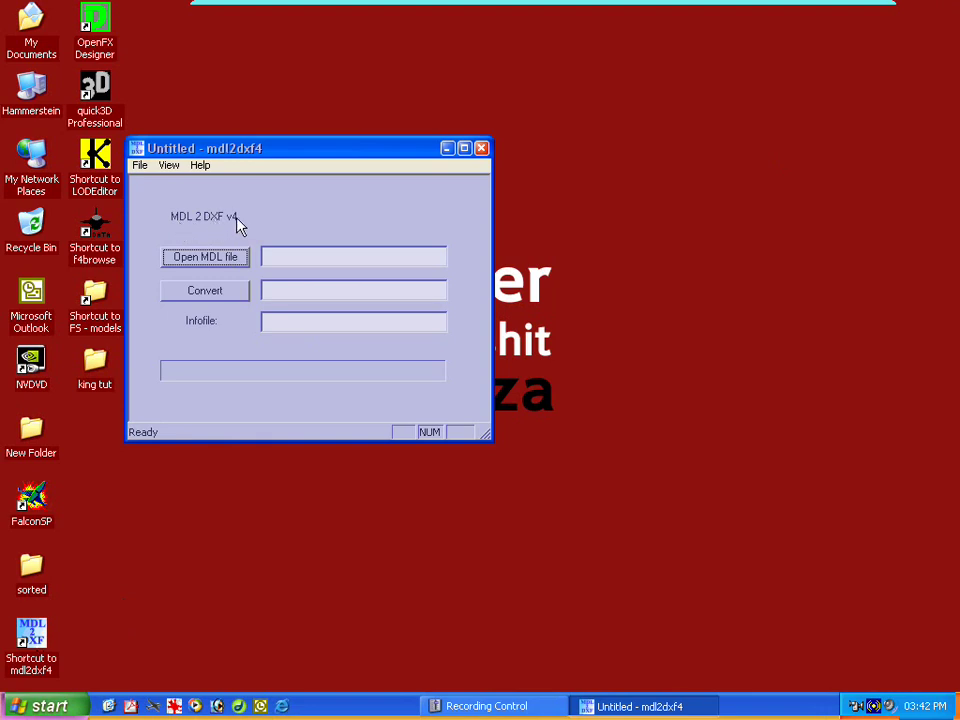
Load SuperF1AZ0.mdl from the model folder, convert it to SuperF1AZ0.dxf, and close the converter.
click(214, 262)
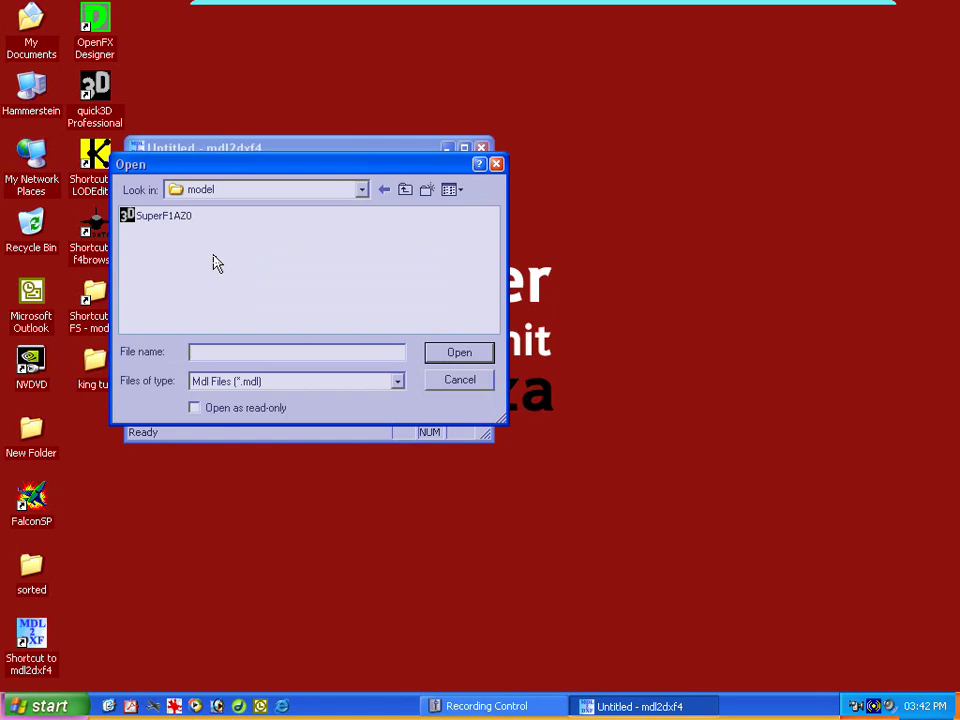
click(148, 216)
click(459, 353)
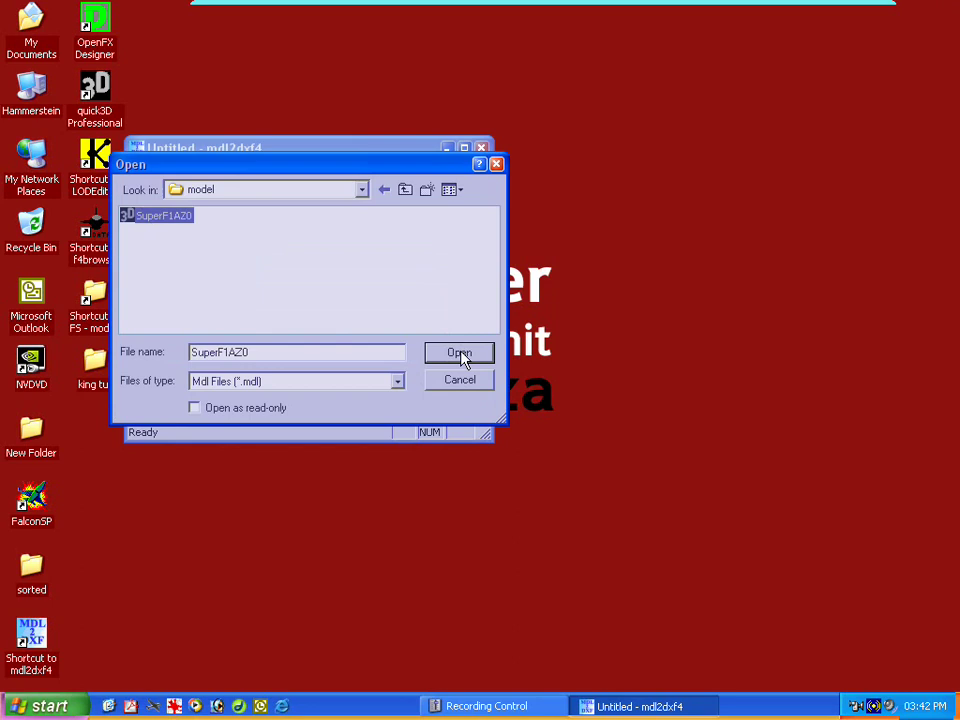
click(210, 292)
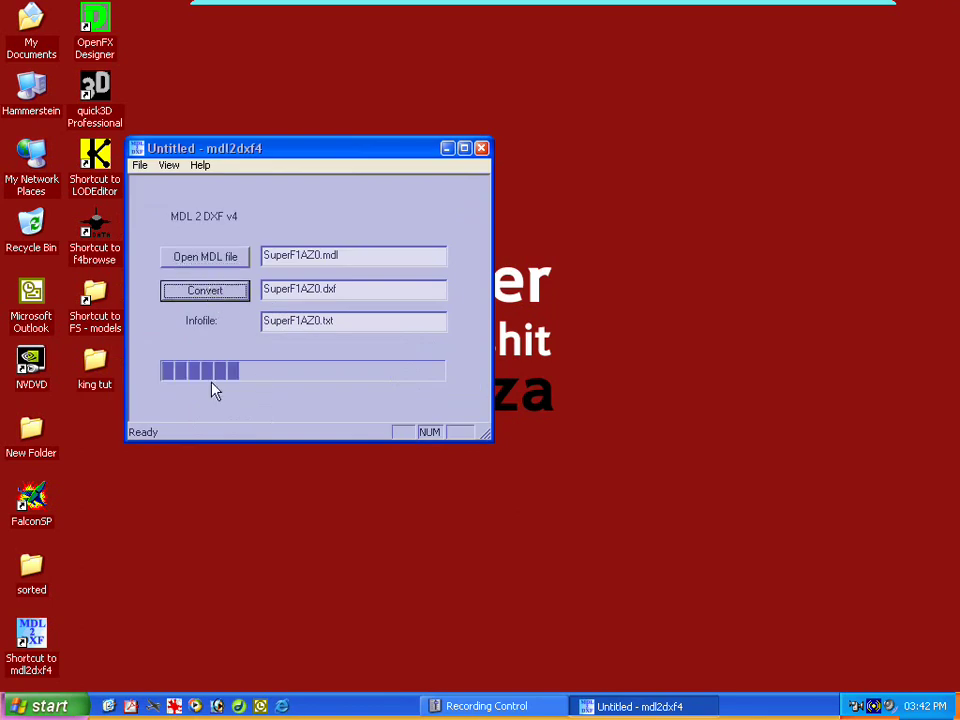
click(482, 150)
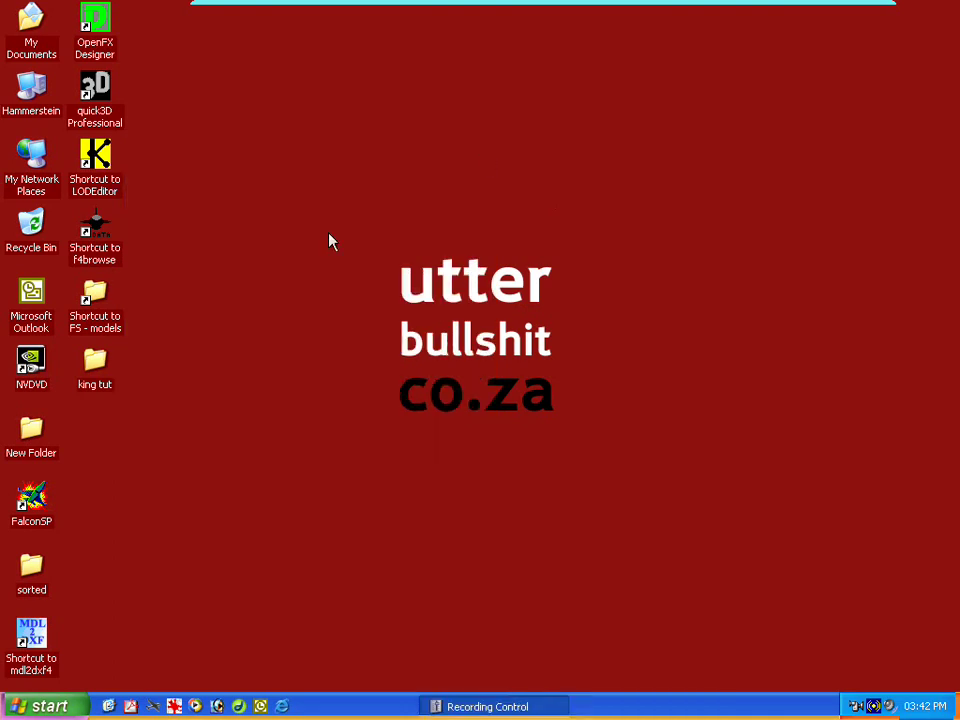
Launch OpenFX Designer from the desktop and start opening a model file.
click(100, 48)
double_click(97, 48)
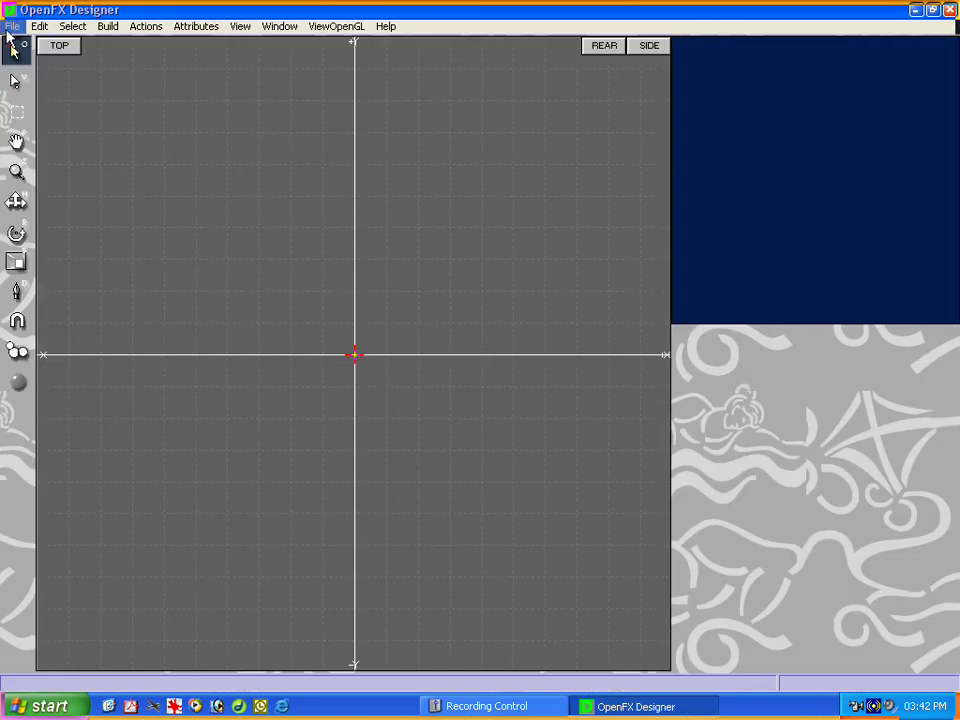
click(12, 26)
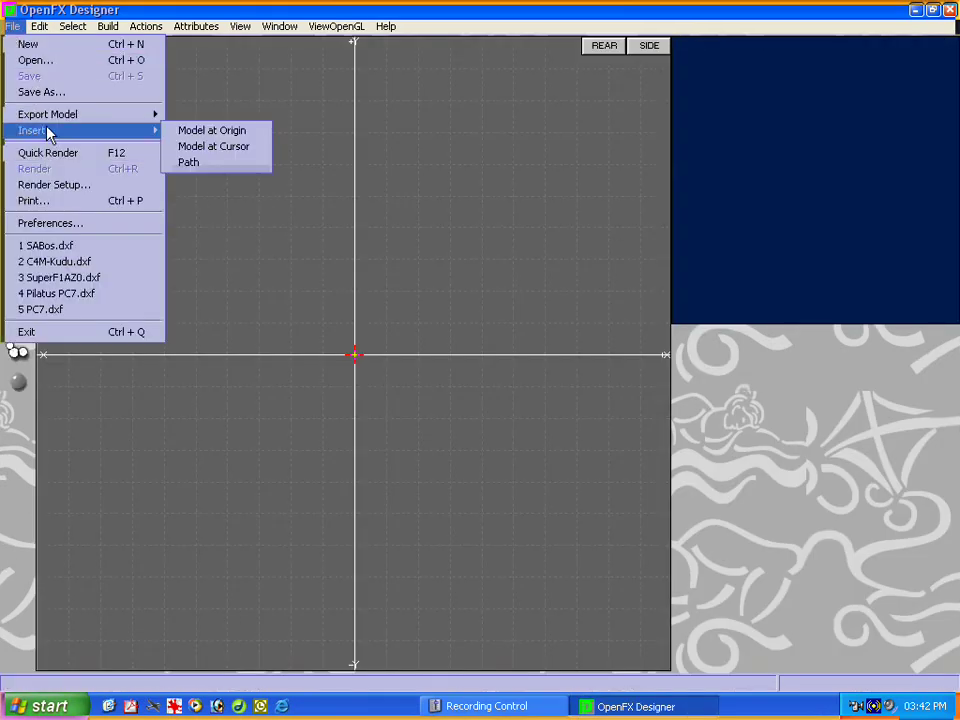
click(38, 61)
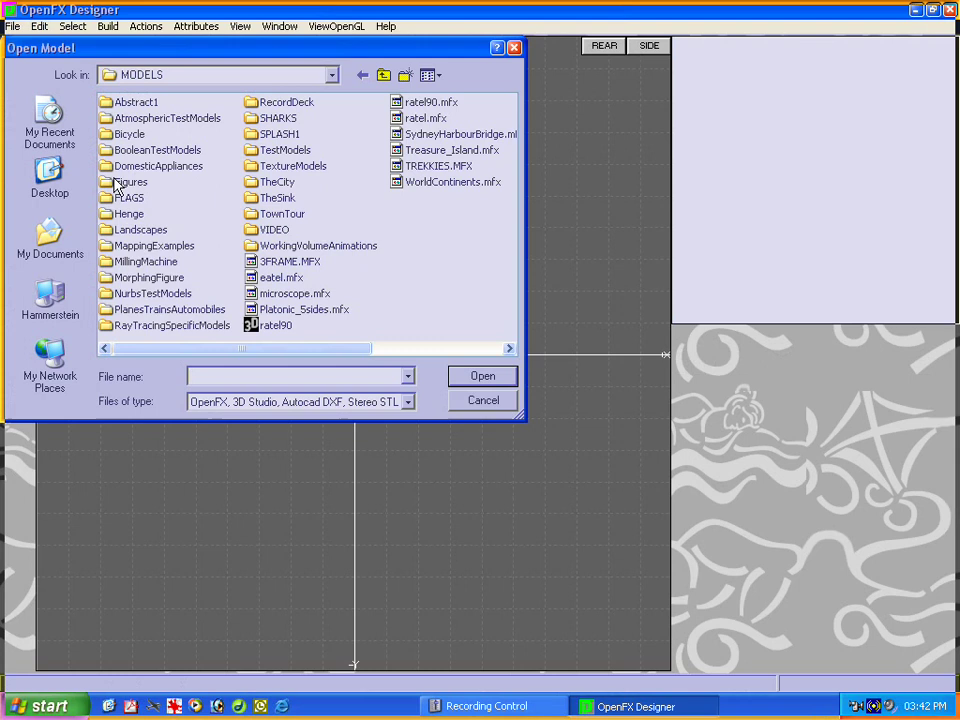
Browse through the desktop's FS - models shortcut to the model folder inside Mirage Super F1.
click(48, 185)
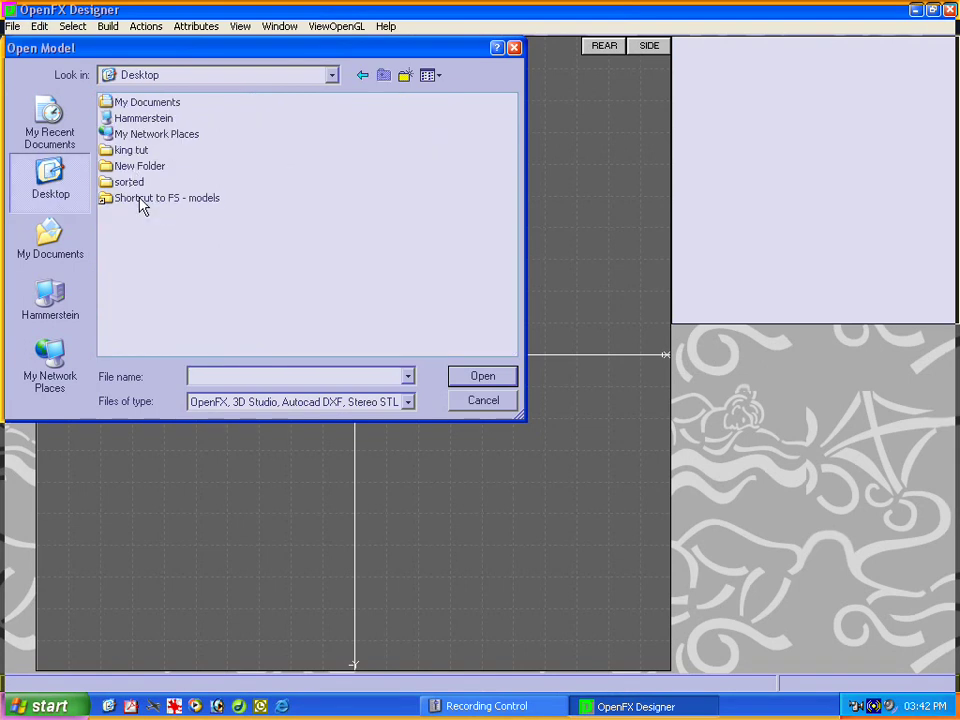
double_click(140, 198)
drag(143, 350, 385, 368)
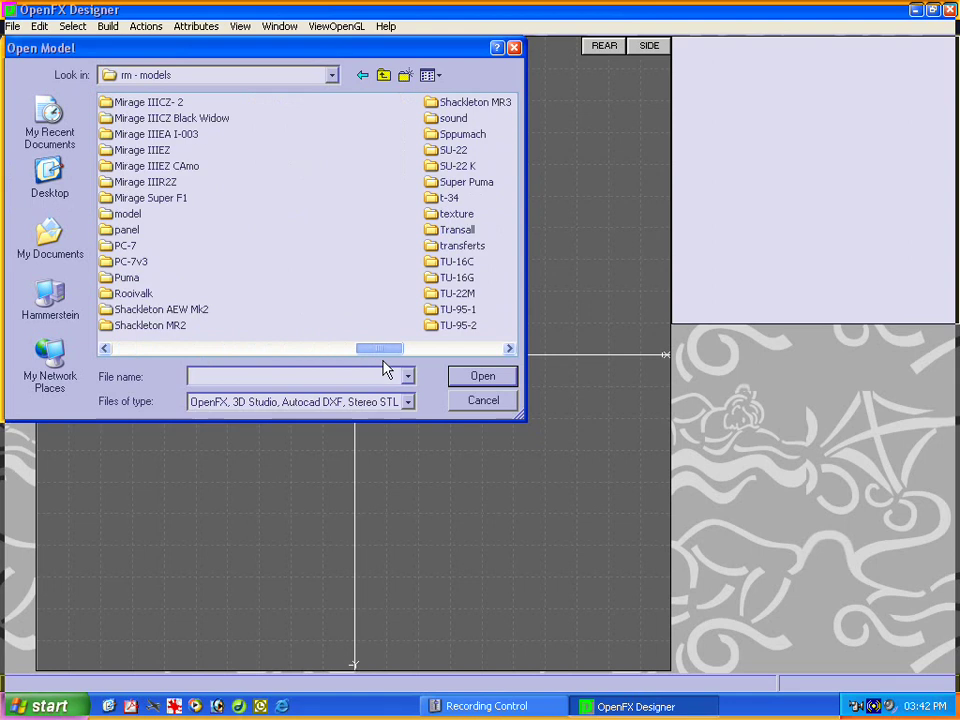
double_click(163, 200)
click(127, 119)
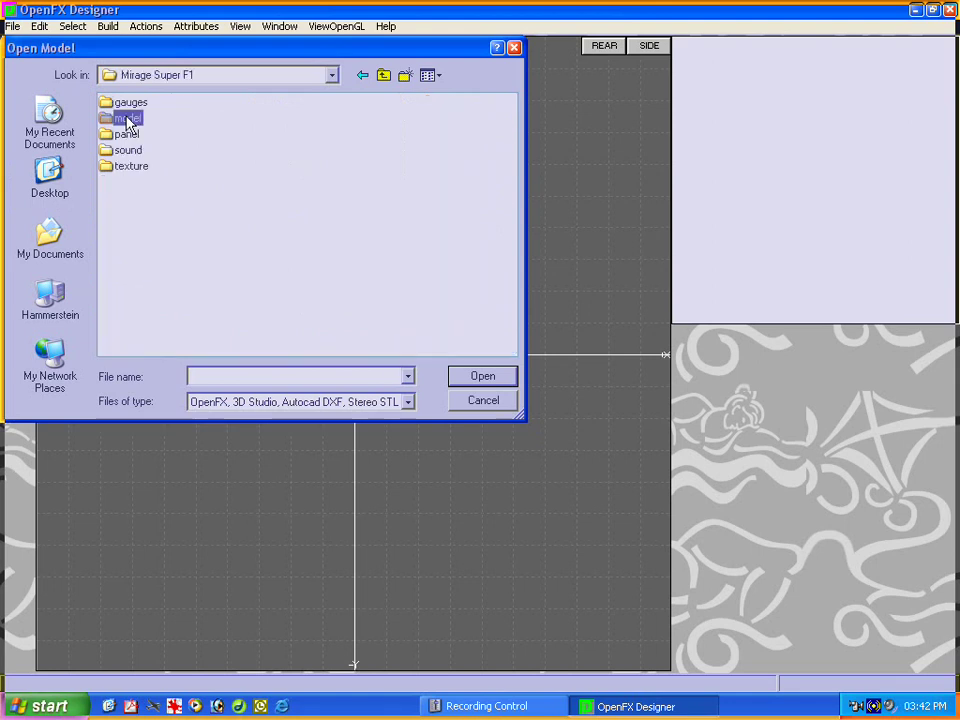
double_click(128, 120)
Show the file details in the model folder and open the AutoCAD-format file SuperF1AZ0.
click(126, 103)
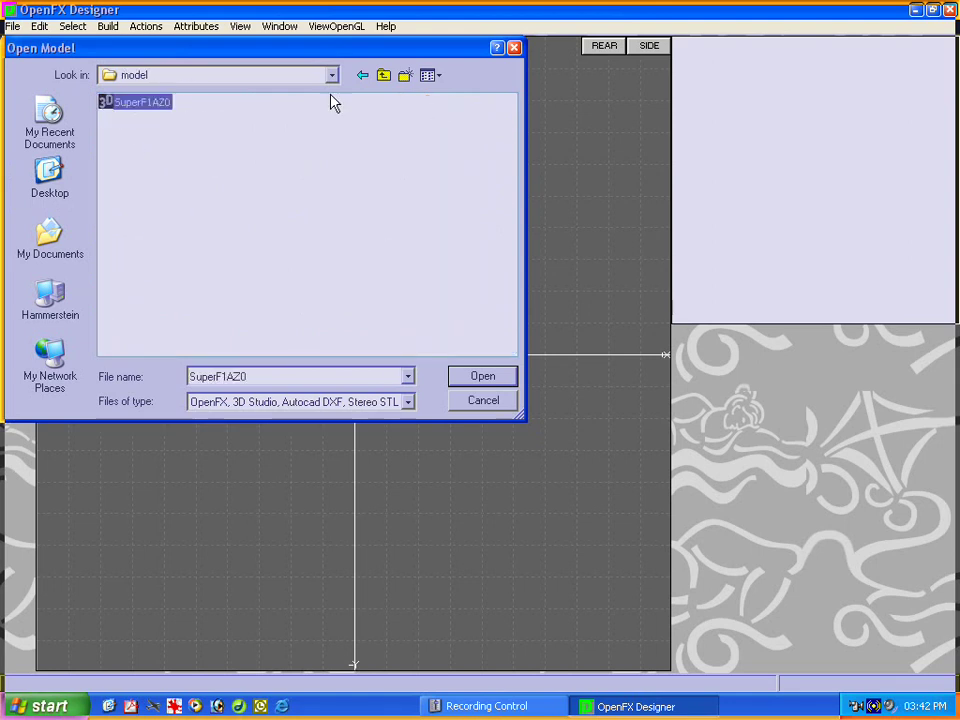
click(430, 76)
click(446, 159)
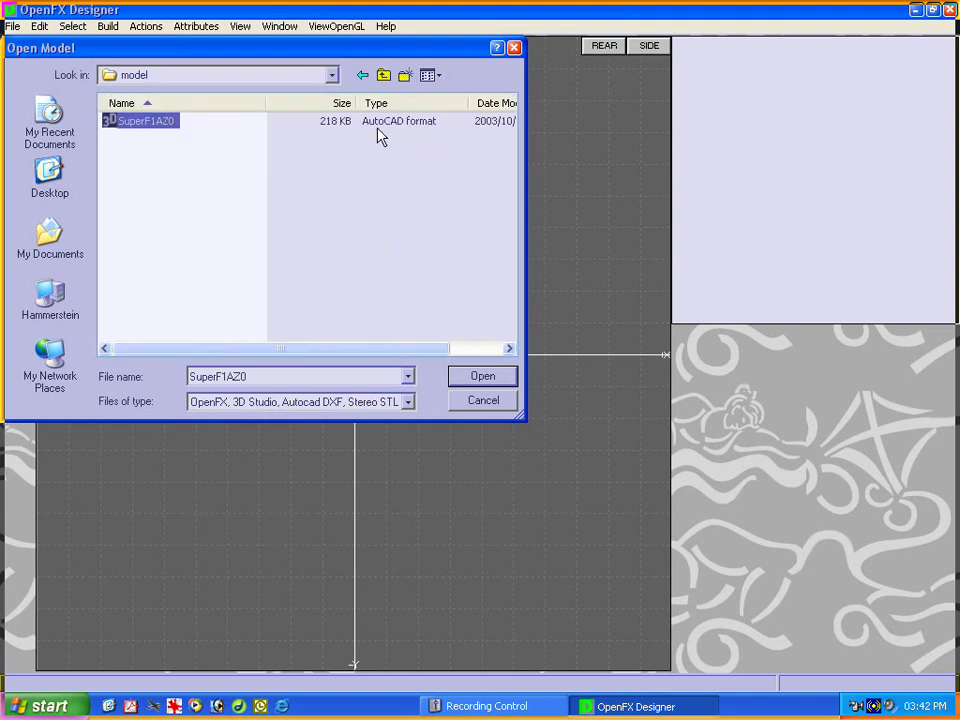
click(482, 382)
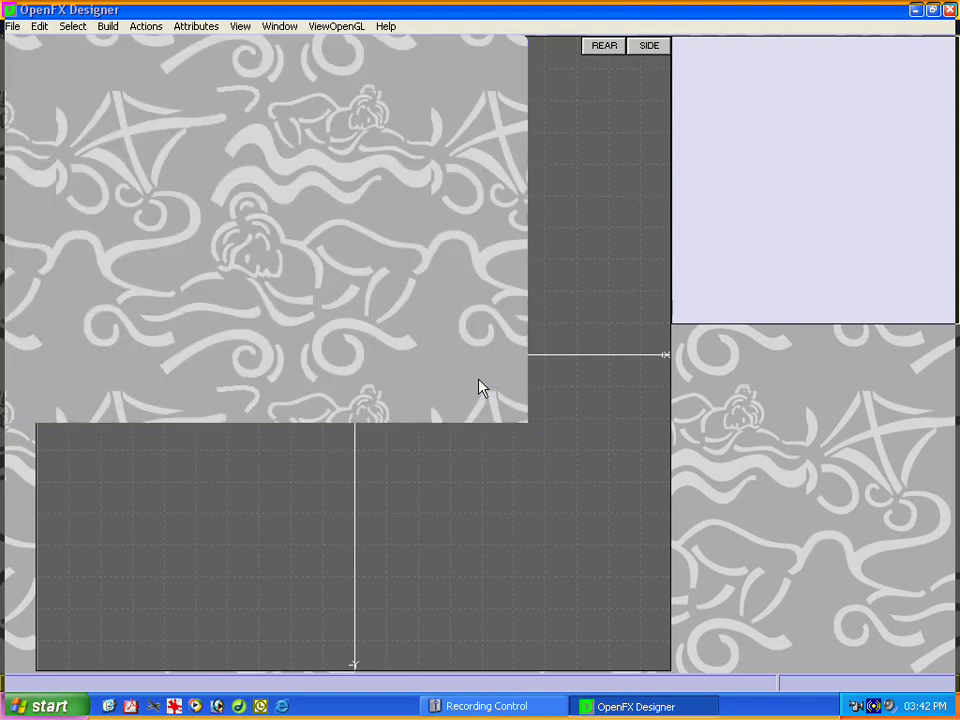
Import the DXF with No Skeleton, Weld Entities at threshold 0.0001, and the default scale factor of 1.722e-001.
drag(431, 275, 366, 287)
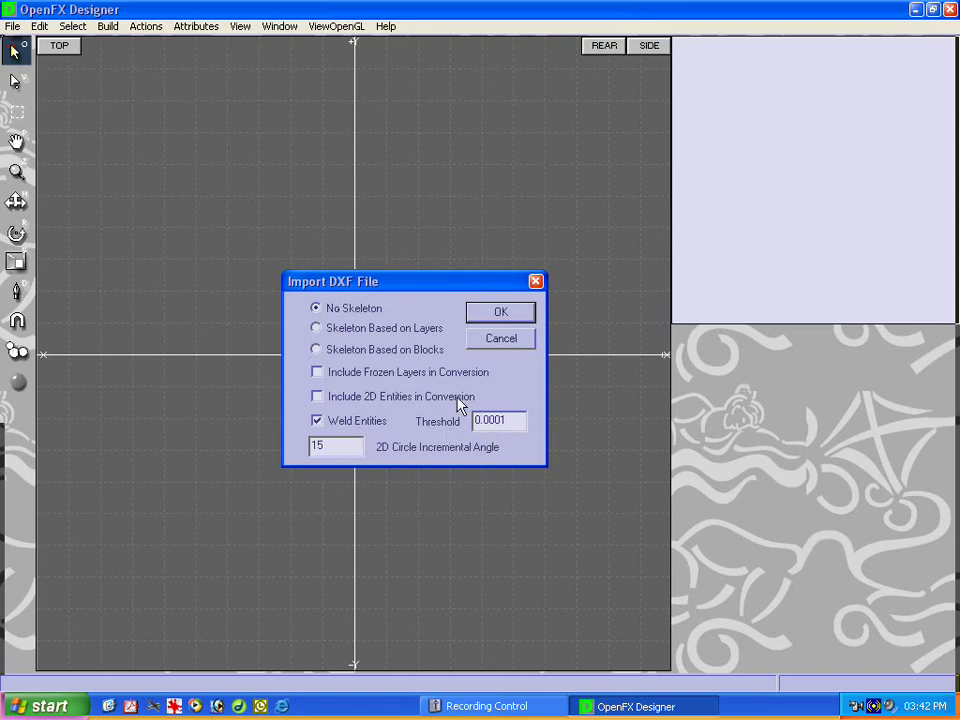
click(501, 313)
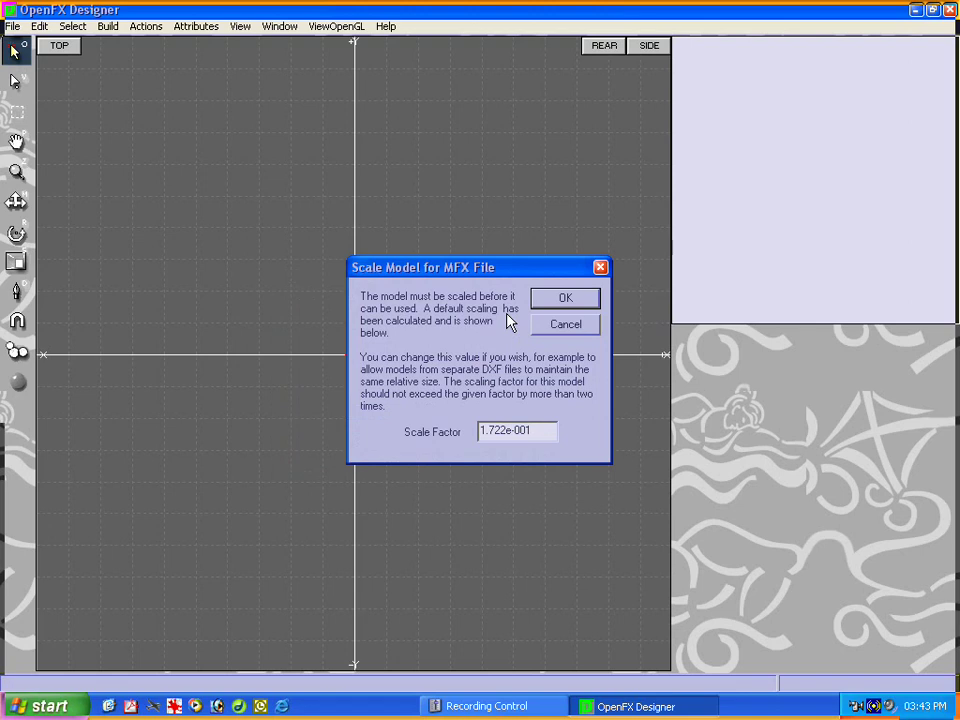
click(563, 300)
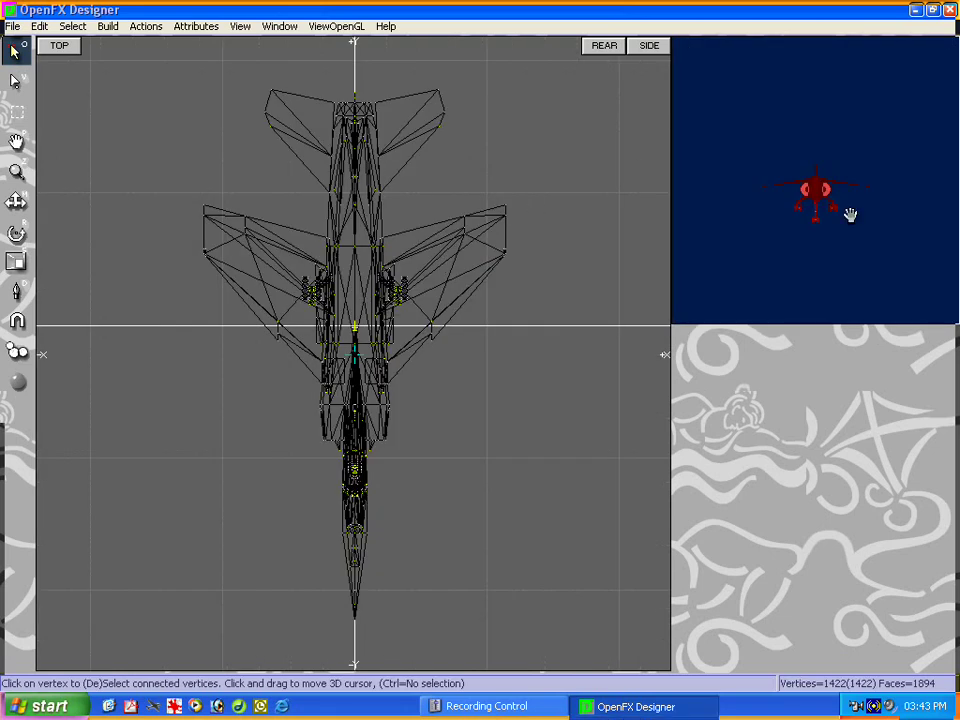
Rotate the imported aircraft in the 3D preview to examine its shape from several angles.
drag(849, 212, 441, 234)
click(16, 171)
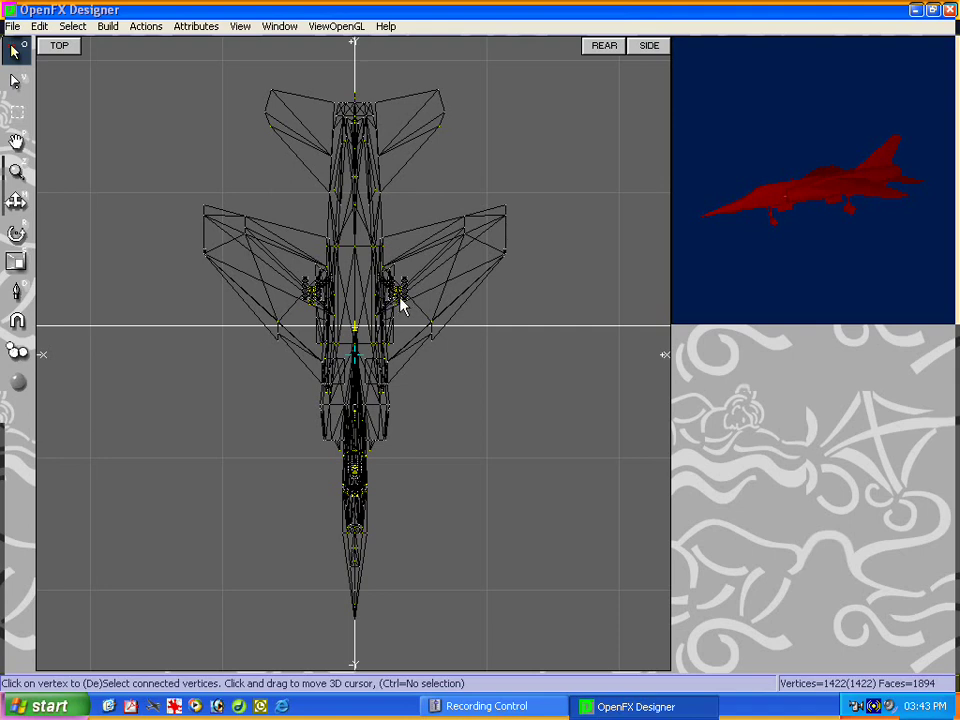
drag(690, 258, 748, 206)
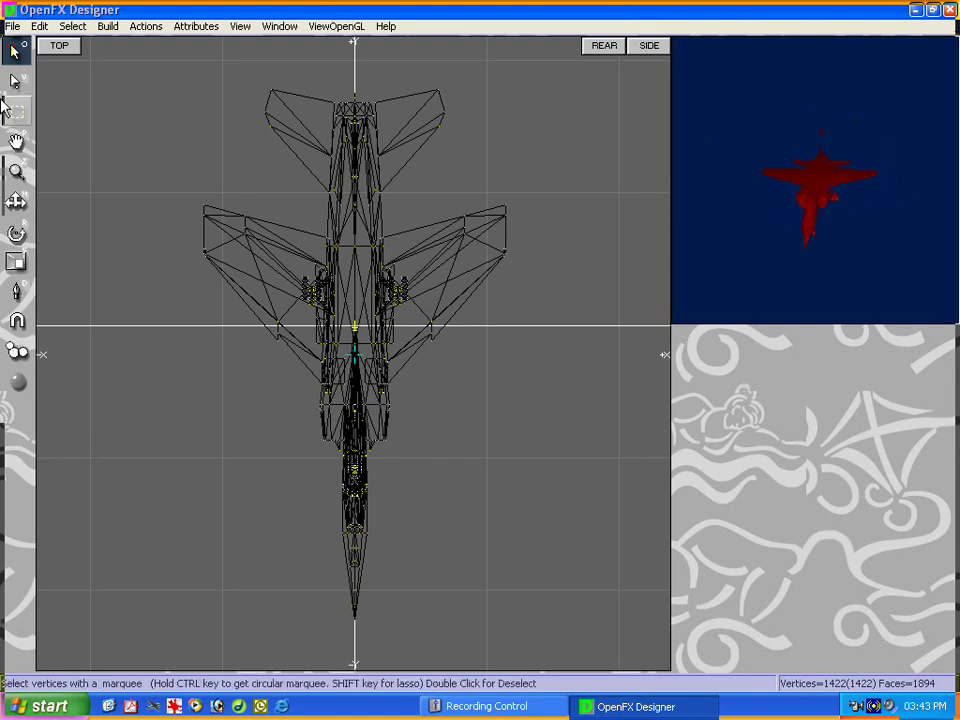
Export the aircraft model in 3DS format to the desktop's king tut folder as MIRAGEF1.
click(14, 27)
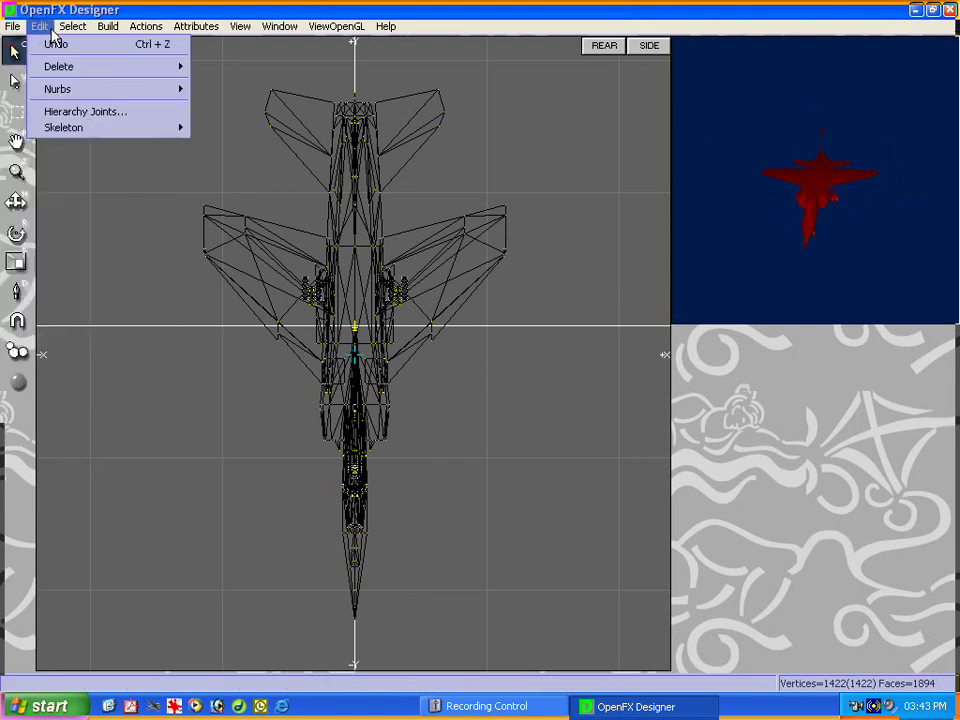
click(74, 46)
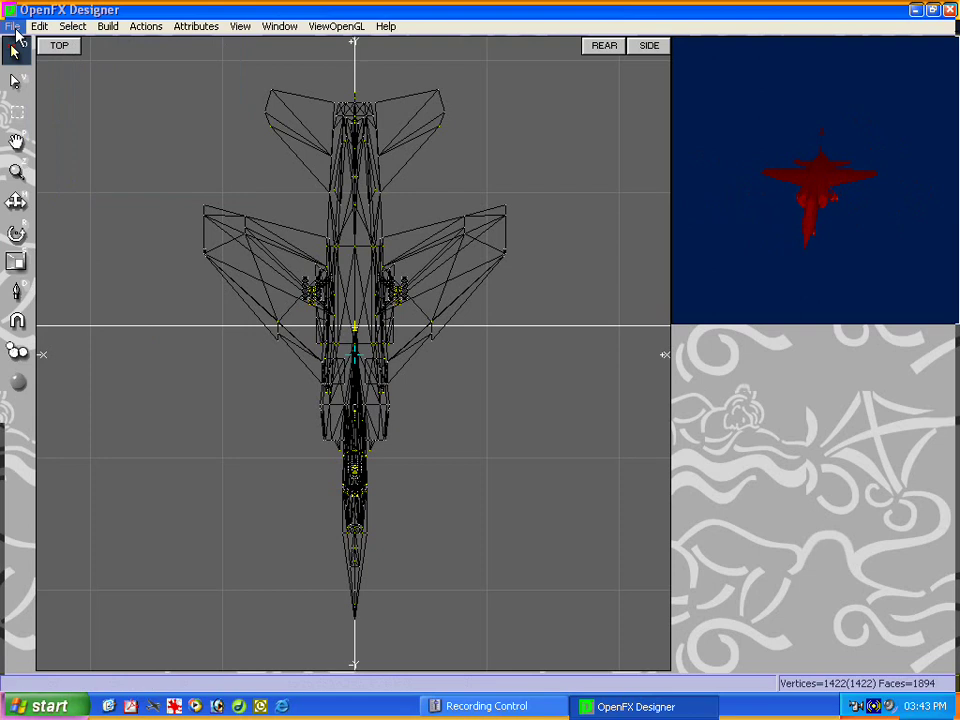
click(14, 27)
mouse_move(44, 118)
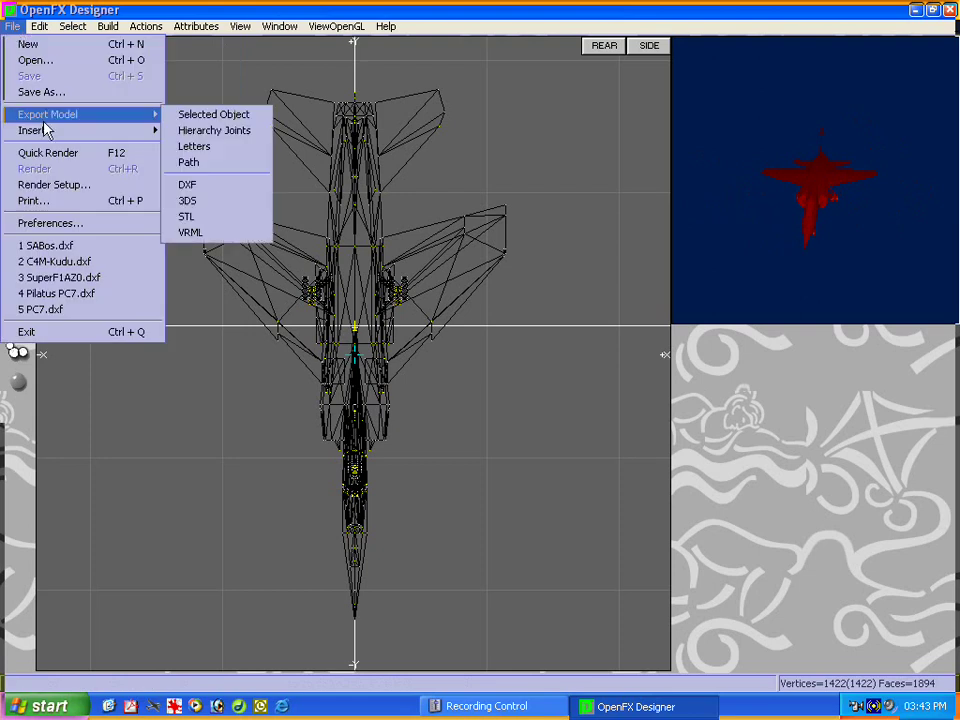
click(196, 203)
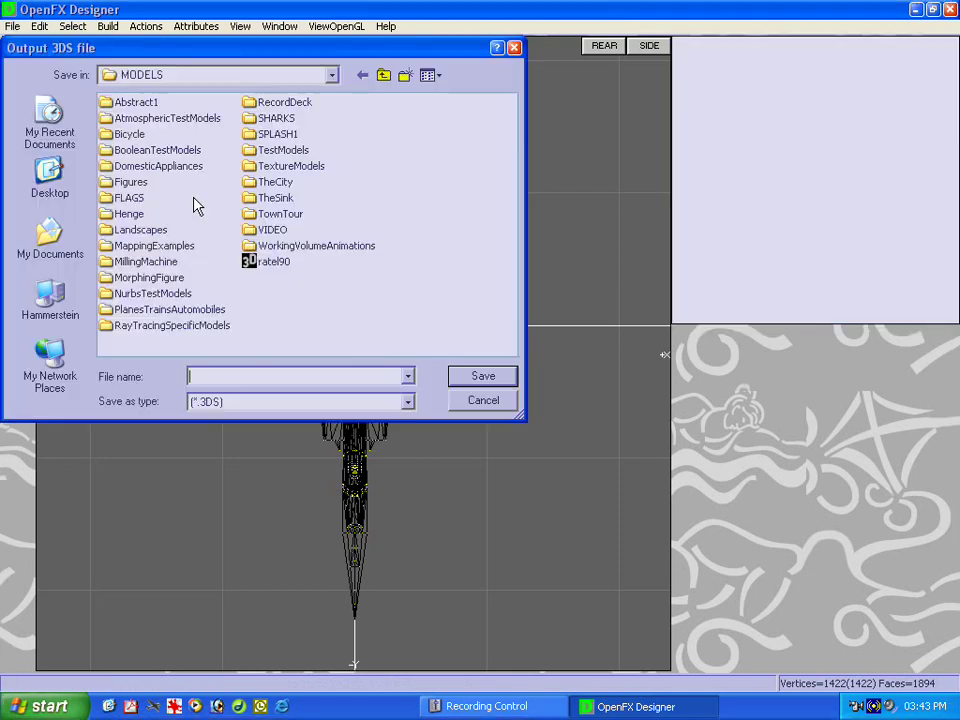
click(48, 185)
double_click(126, 150)
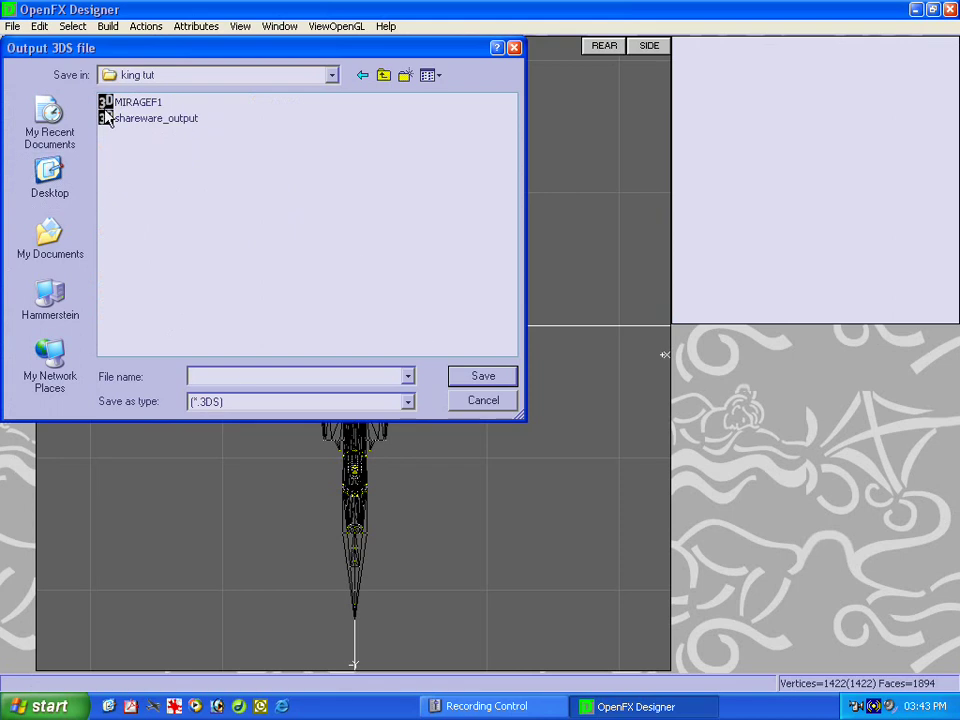
click(134, 102)
click(486, 377)
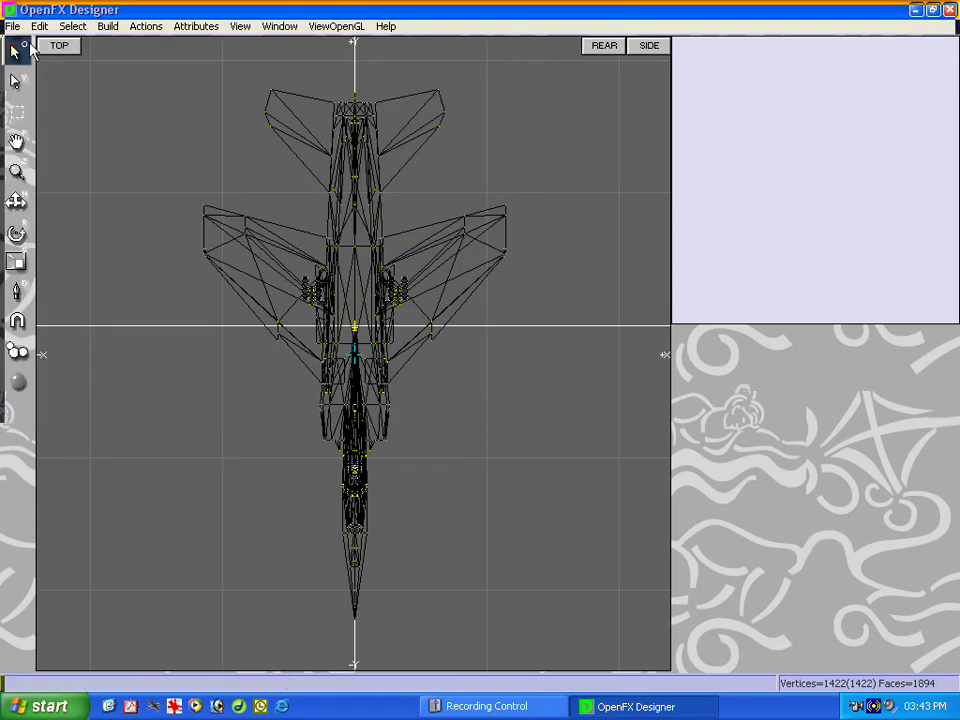
Export the aircraft model in DXF format to the desktop's king tut folder as MIRAGEF1.
click(14, 27)
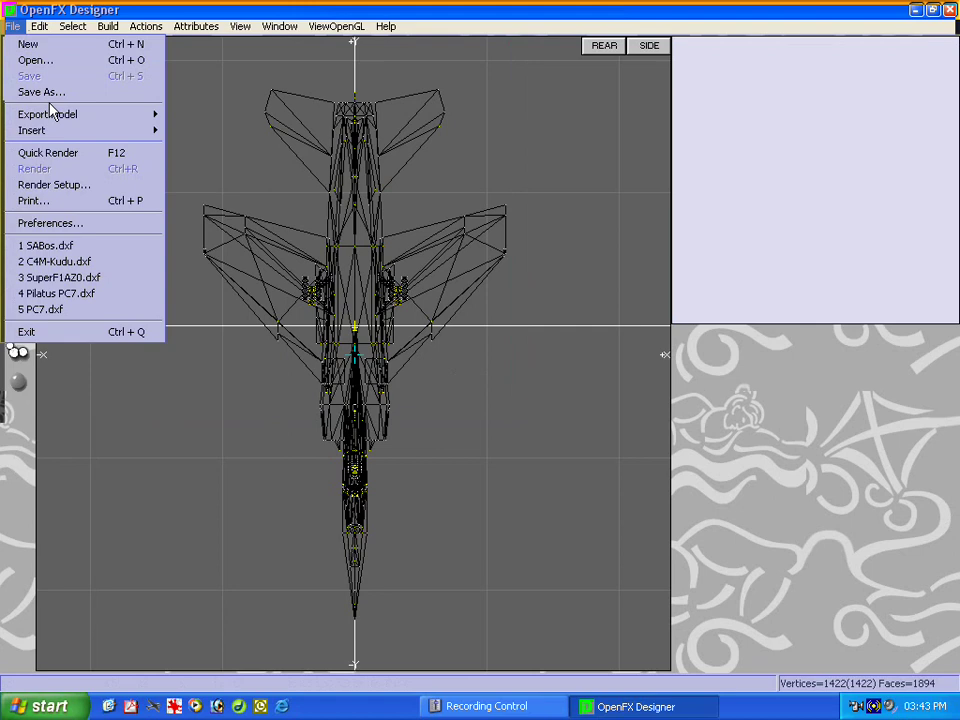
mouse_move(64, 113)
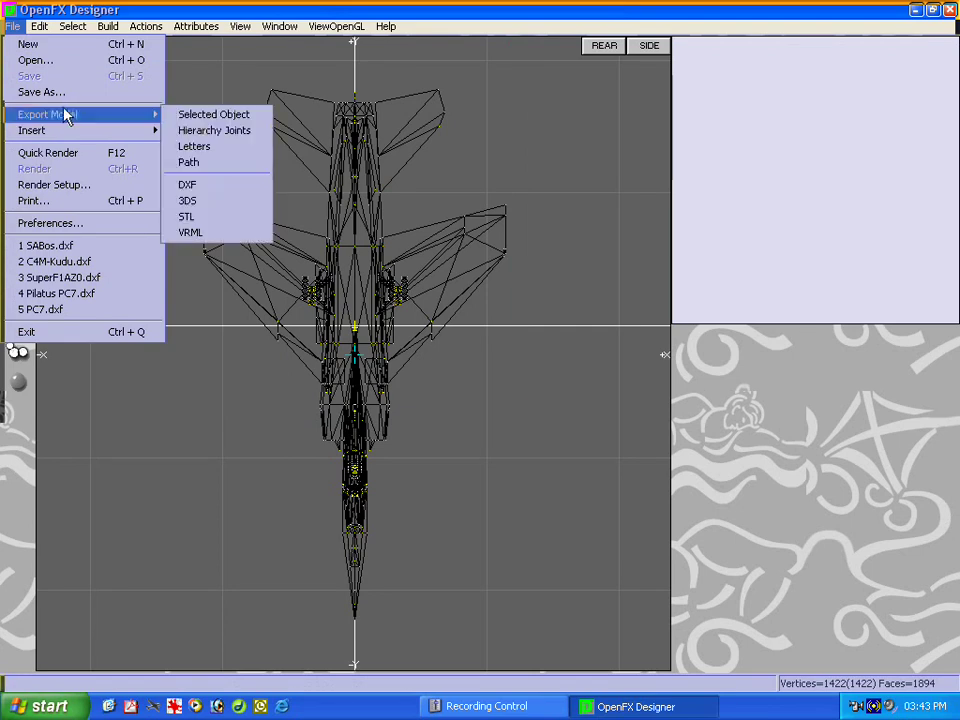
click(188, 188)
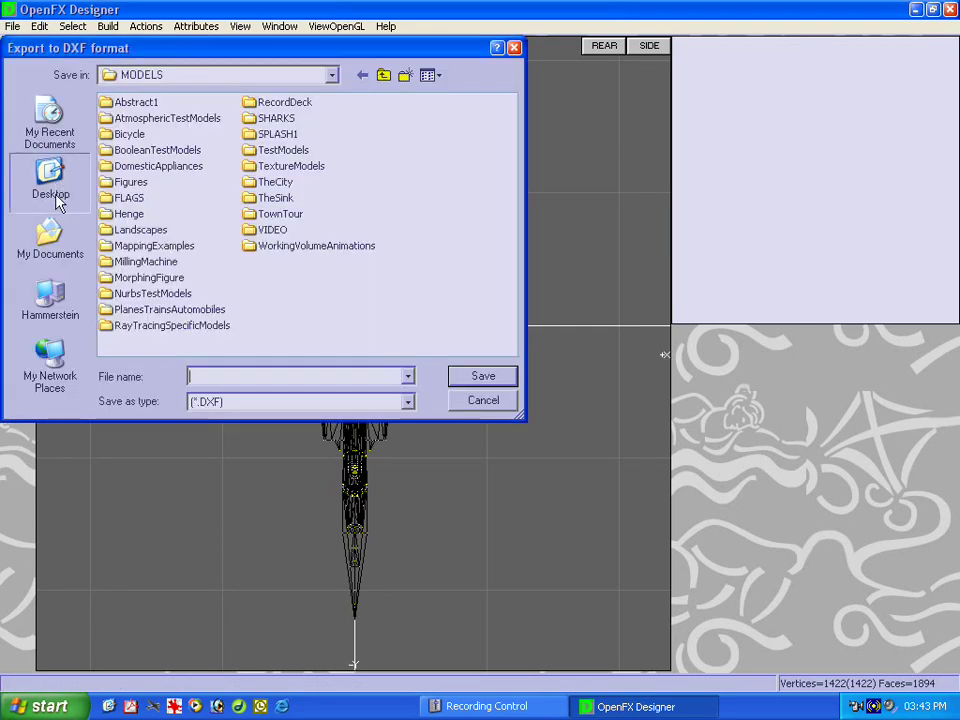
click(56, 200)
double_click(124, 148)
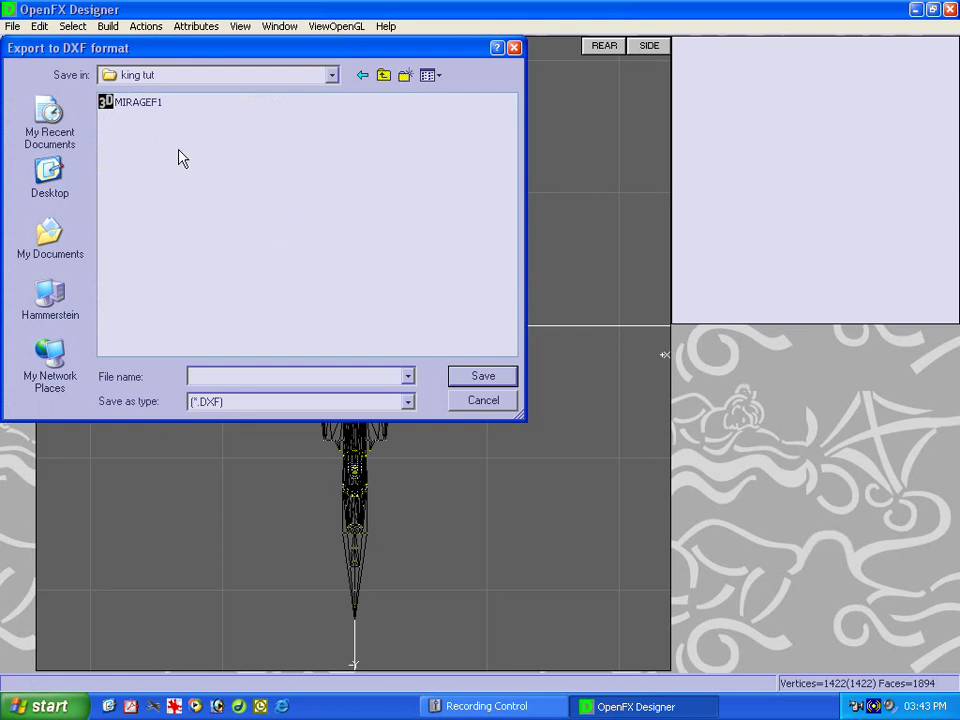
click(137, 102)
click(500, 376)
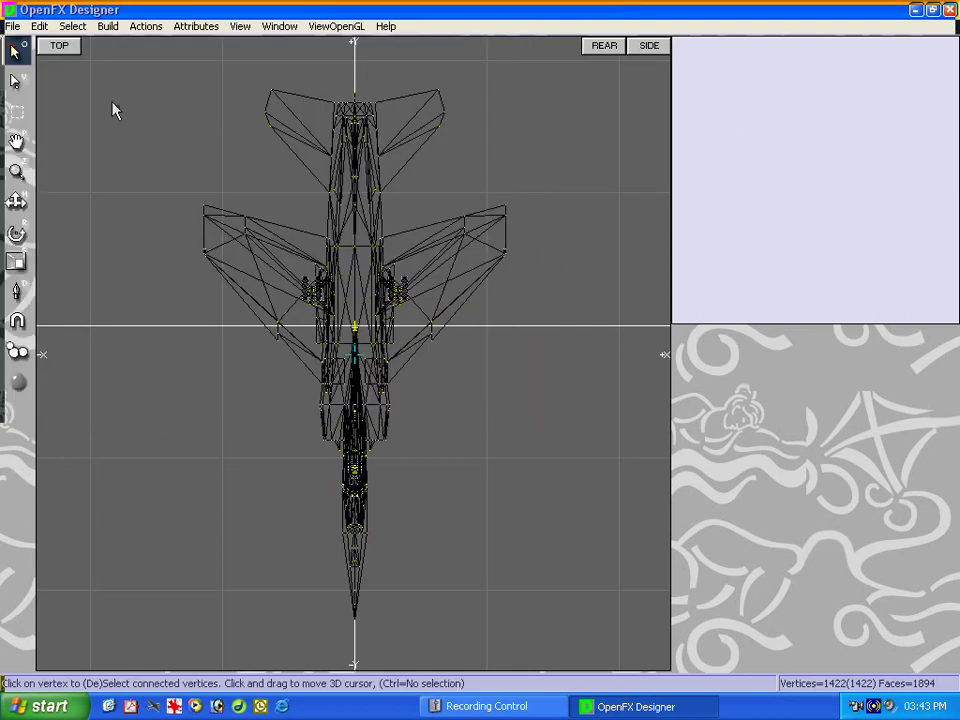
Start opening another model without saving the current one, and browse up to the rm - models folder.
click(14, 26)
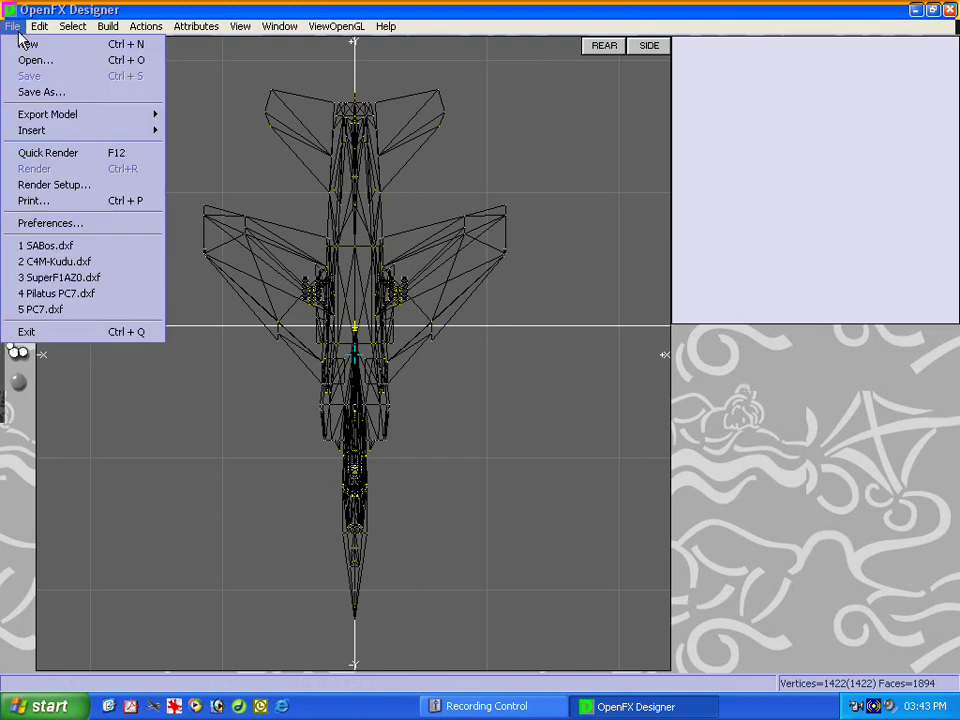
click(32, 60)
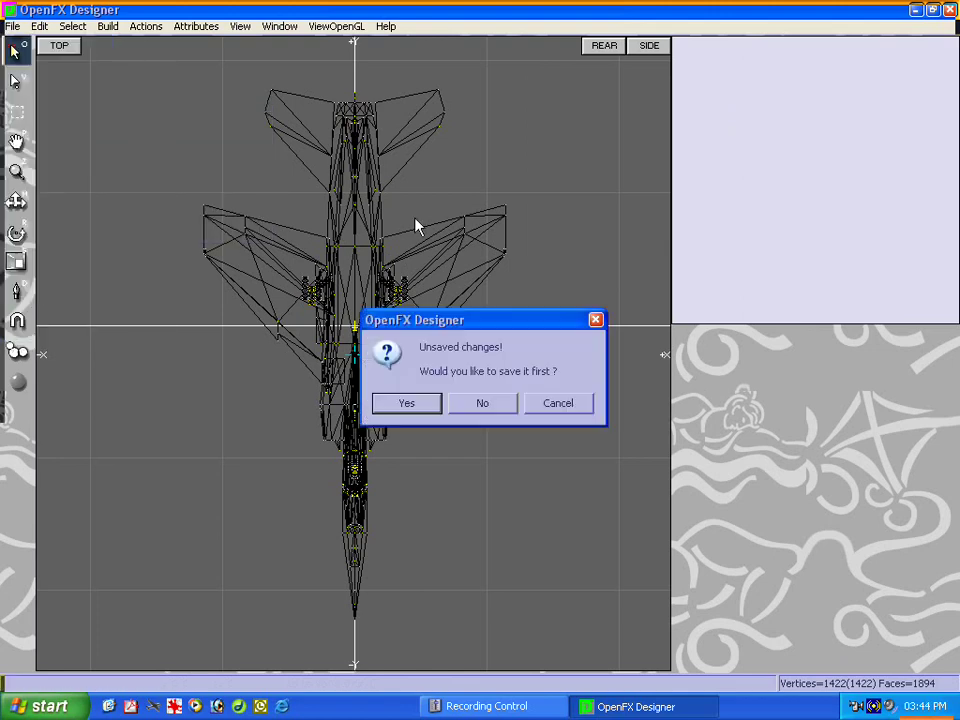
click(482, 404)
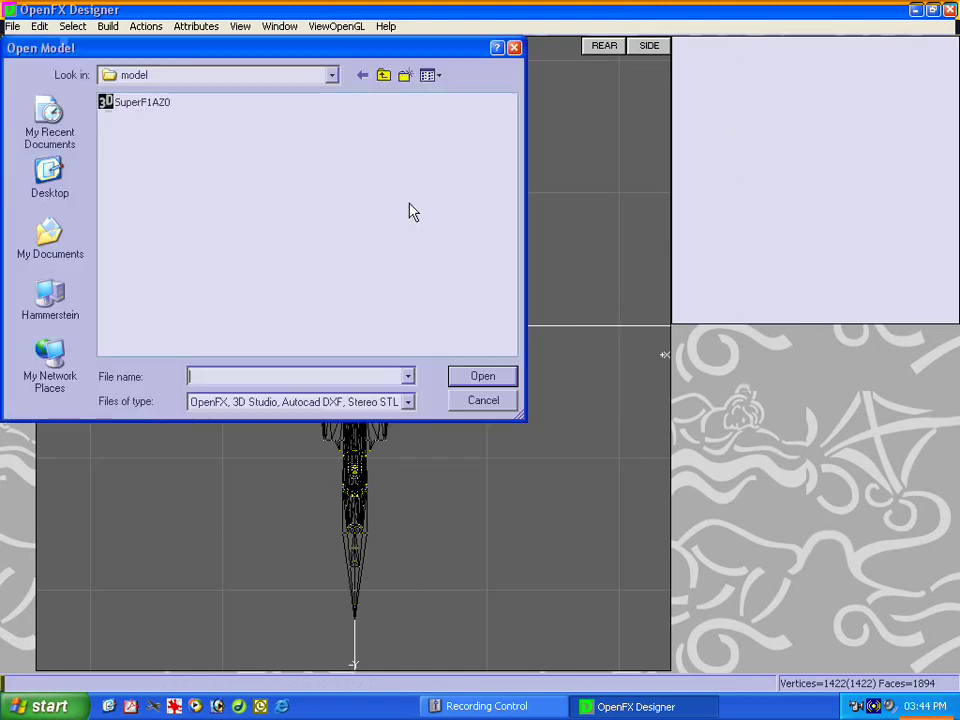
click(384, 76)
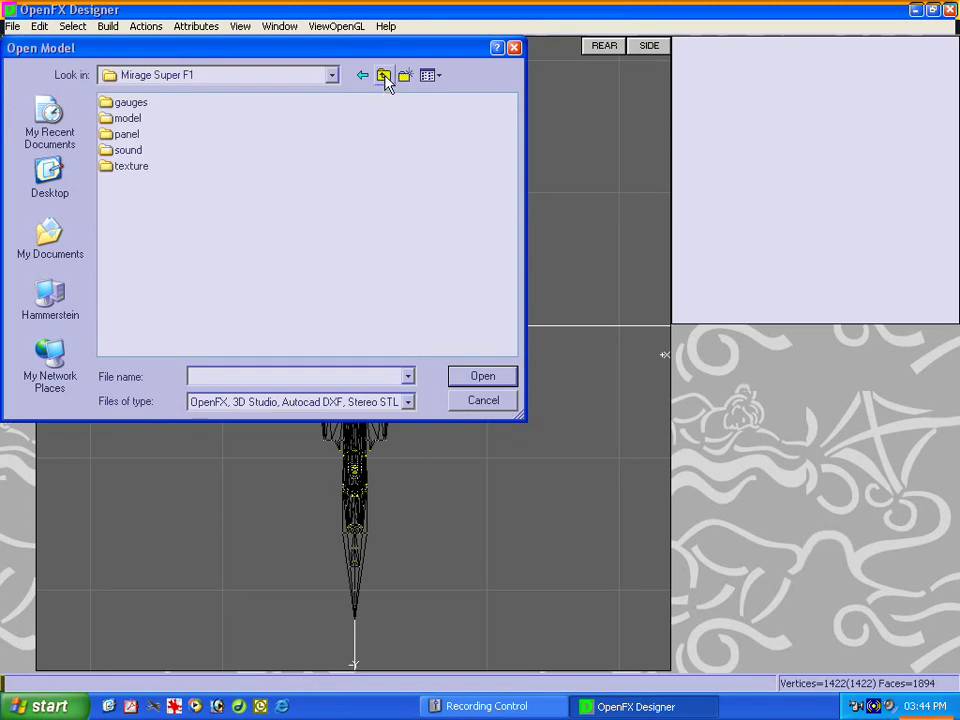
click(384, 76)
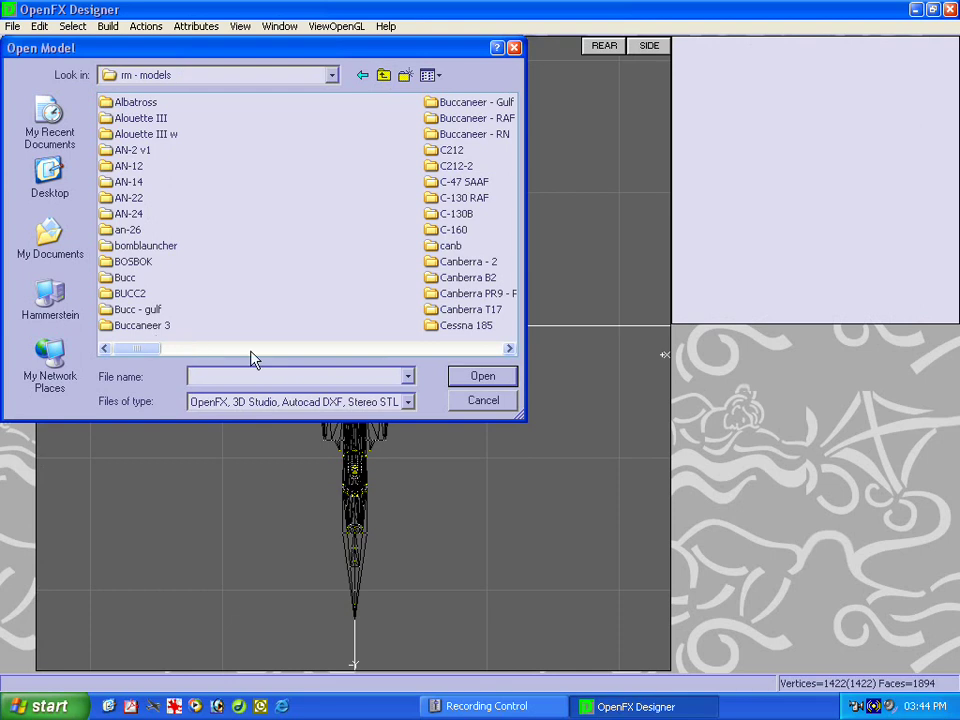
click(251, 352)
drag(185, 350, 153, 350)
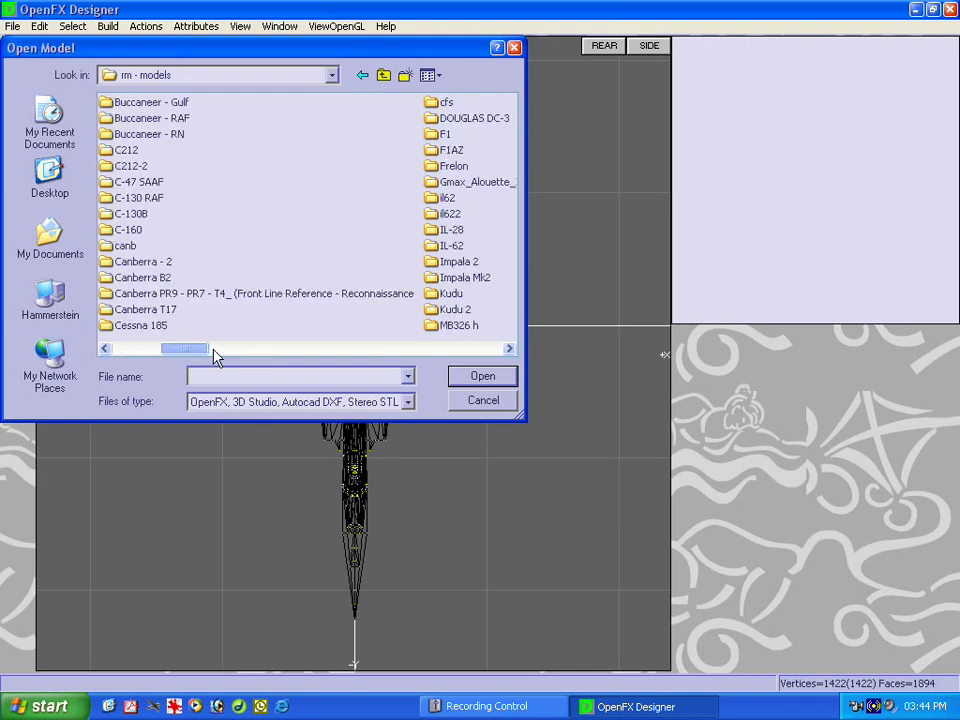
drag(213, 355, 161, 347)
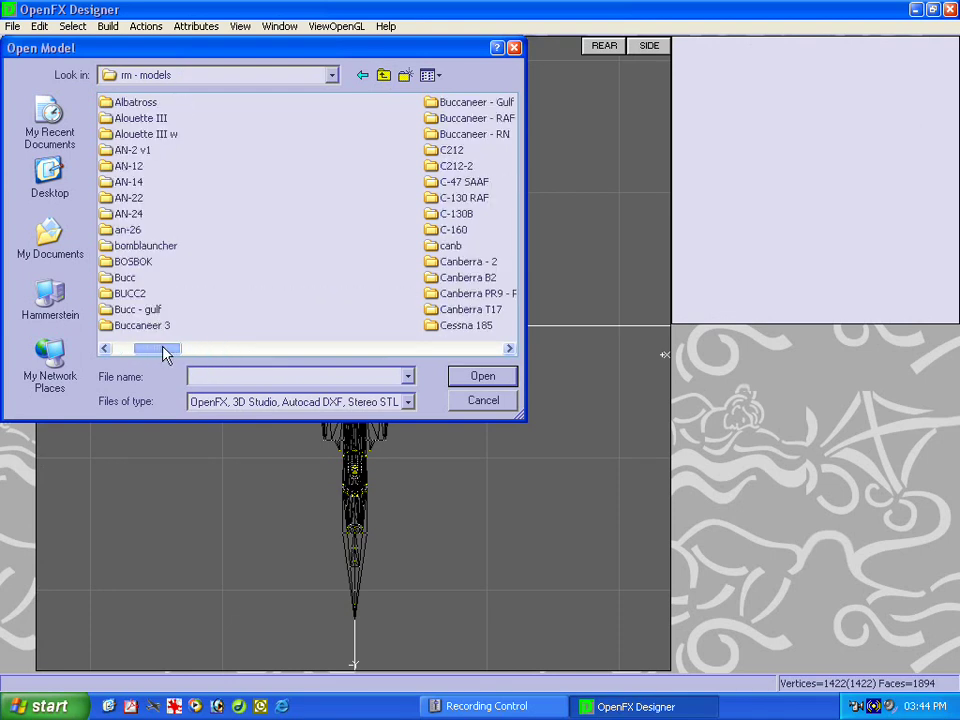
Import SABos from the BOSBOK aircraft's model folder with the default scale factor of 1.976e-001.
double_click(124, 262)
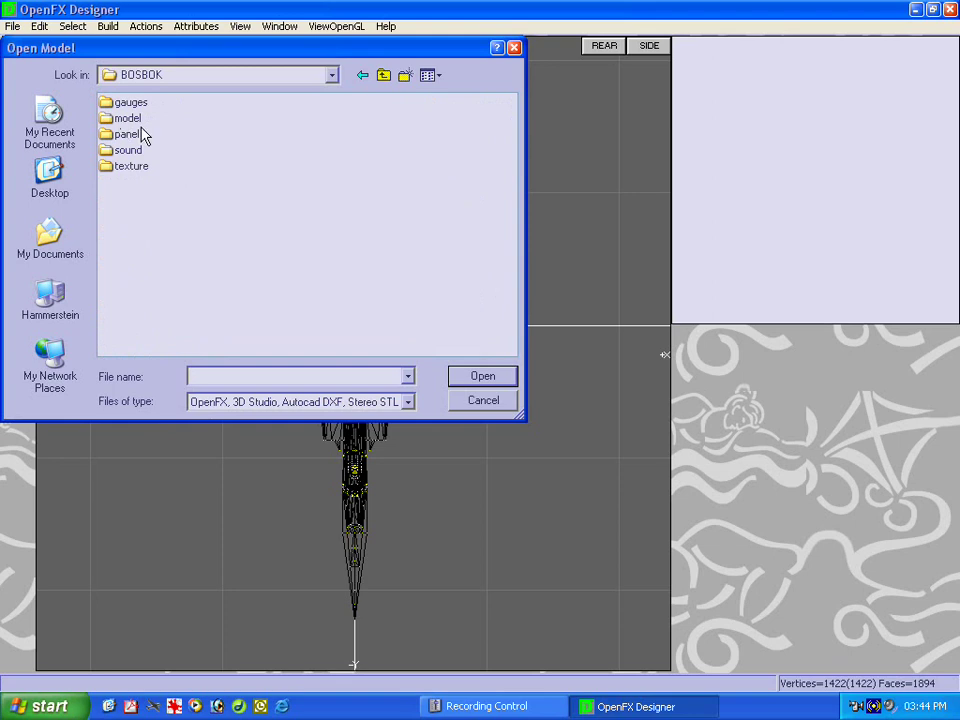
double_click(110, 118)
click(118, 103)
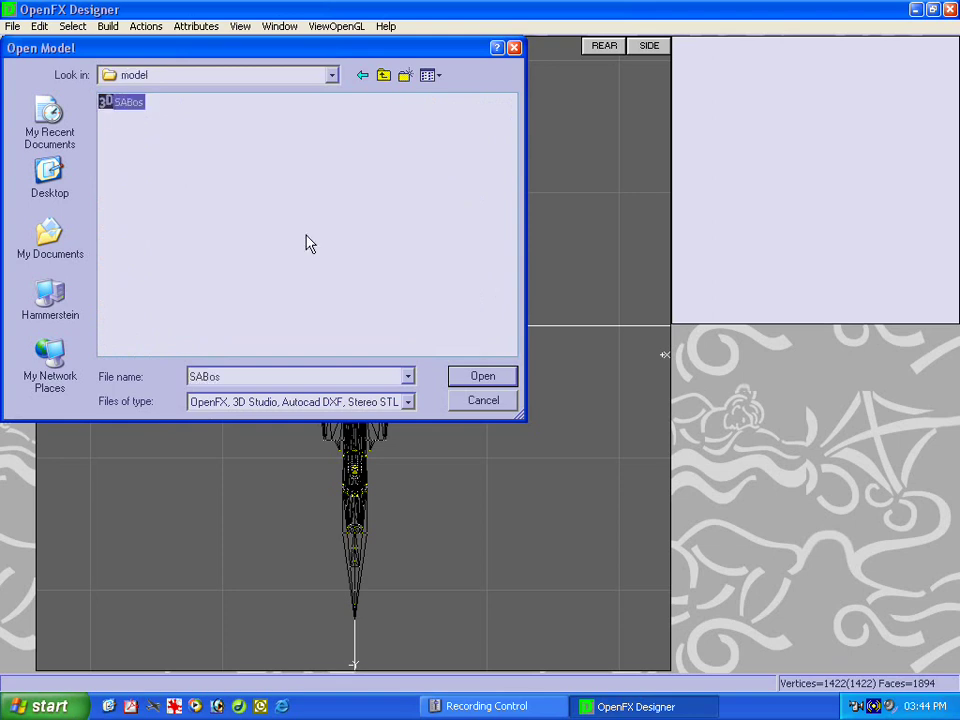
click(484, 377)
click(558, 309)
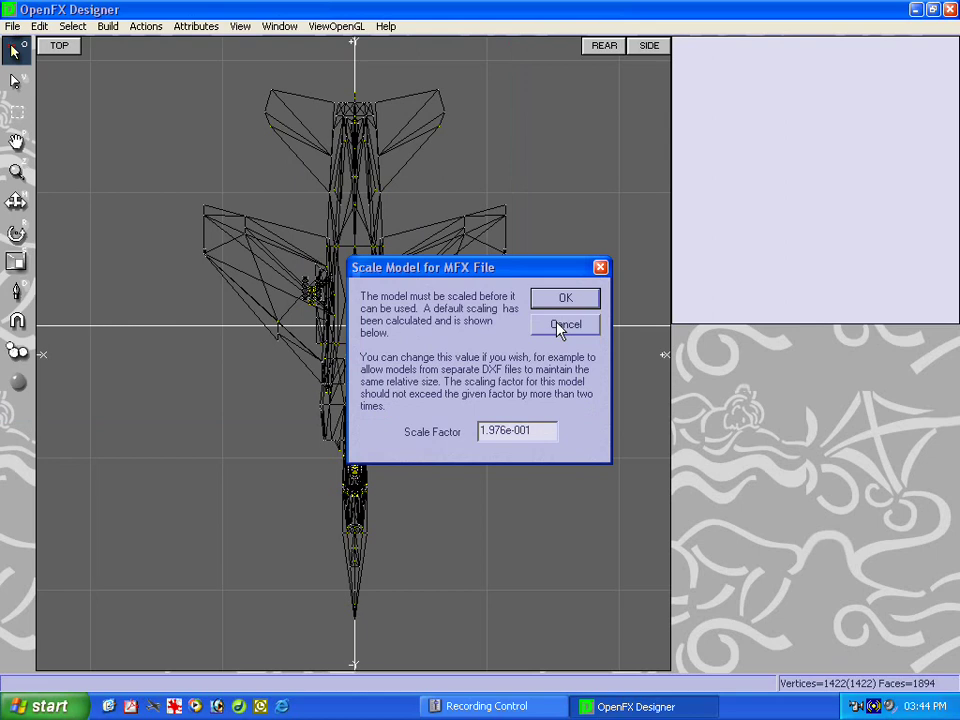
click(562, 300)
Rotate the imported propeller aircraft in the 3D preview to examine its geometry from several angles.
drag(714, 285, 815, 195)
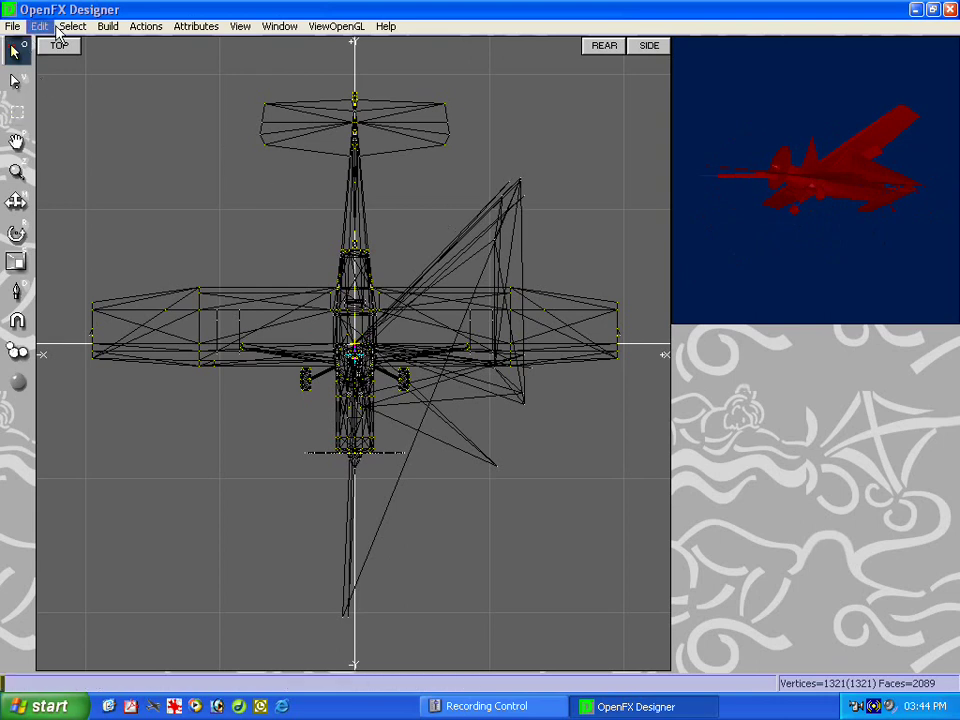
drag(849, 214, 788, 219)
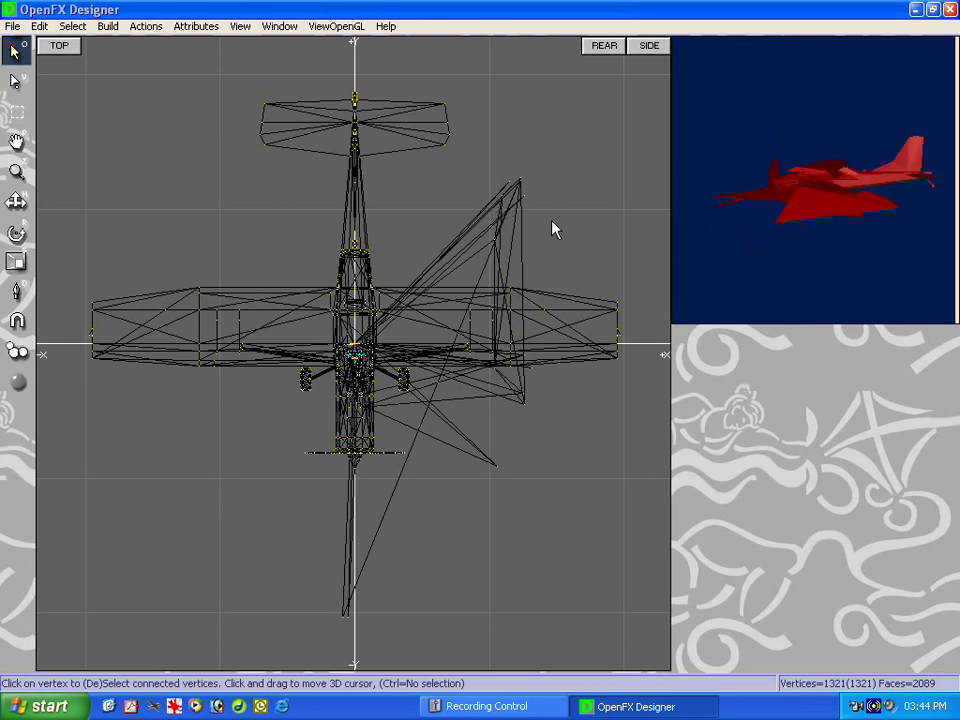
drag(797, 229, 767, 165)
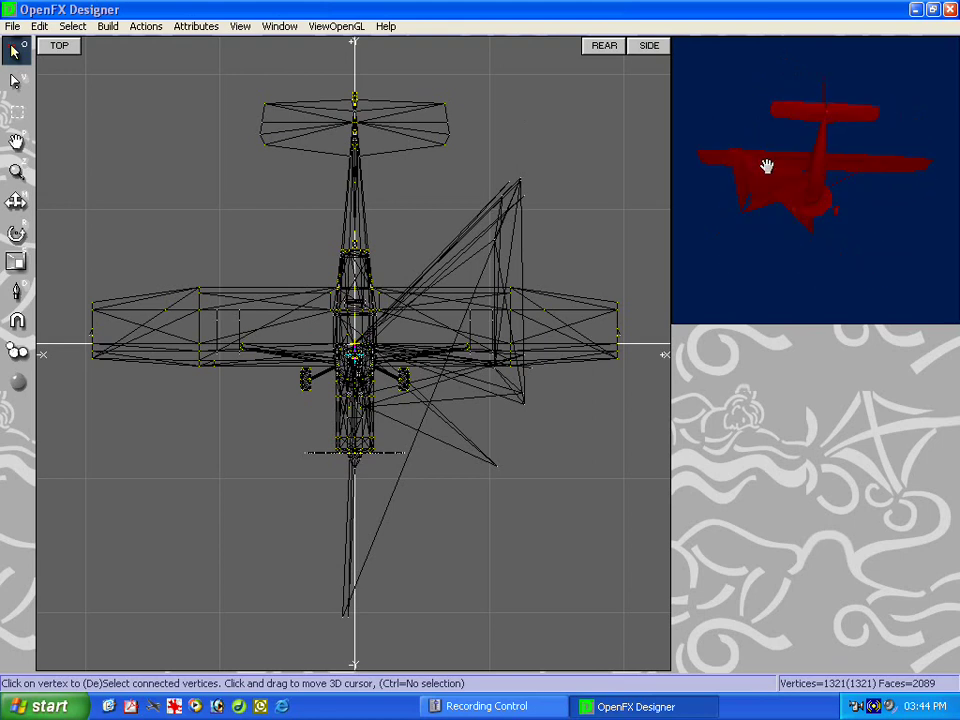
Close OpenFX Designer and launch quick3D Professional, continuing past its unlicensed-copy reminder screens.
click(950, 9)
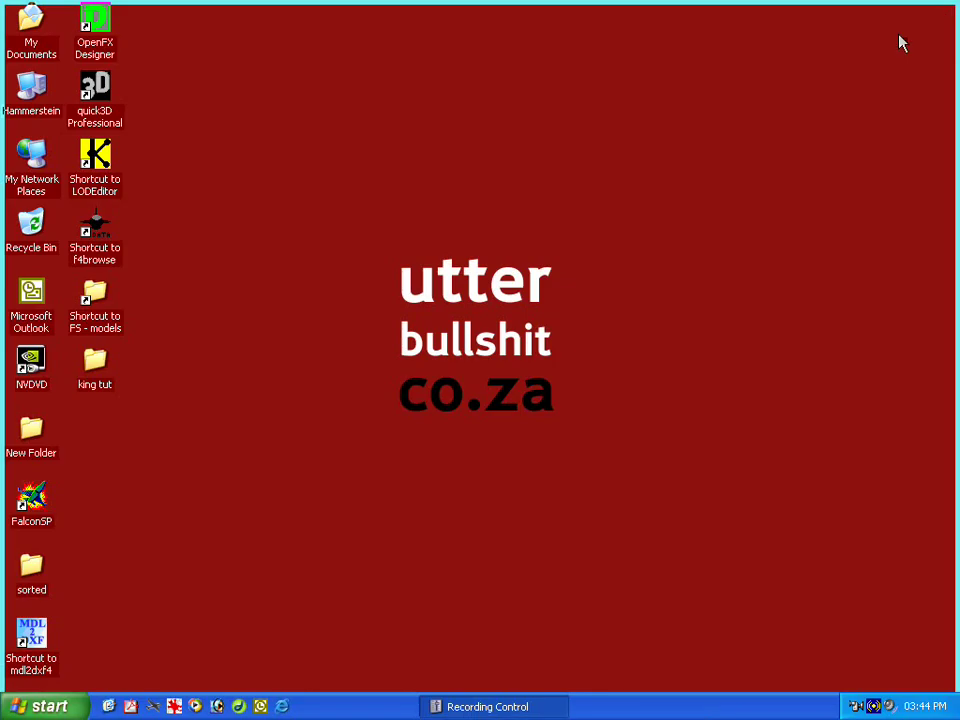
click(99, 123)
double_click(99, 124)
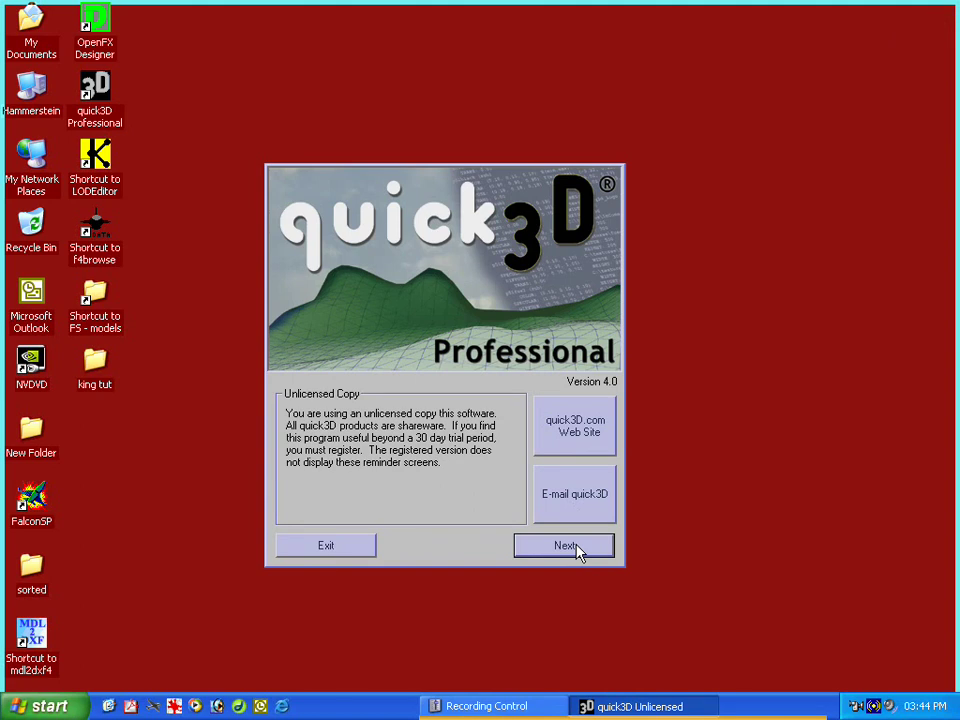
click(577, 549)
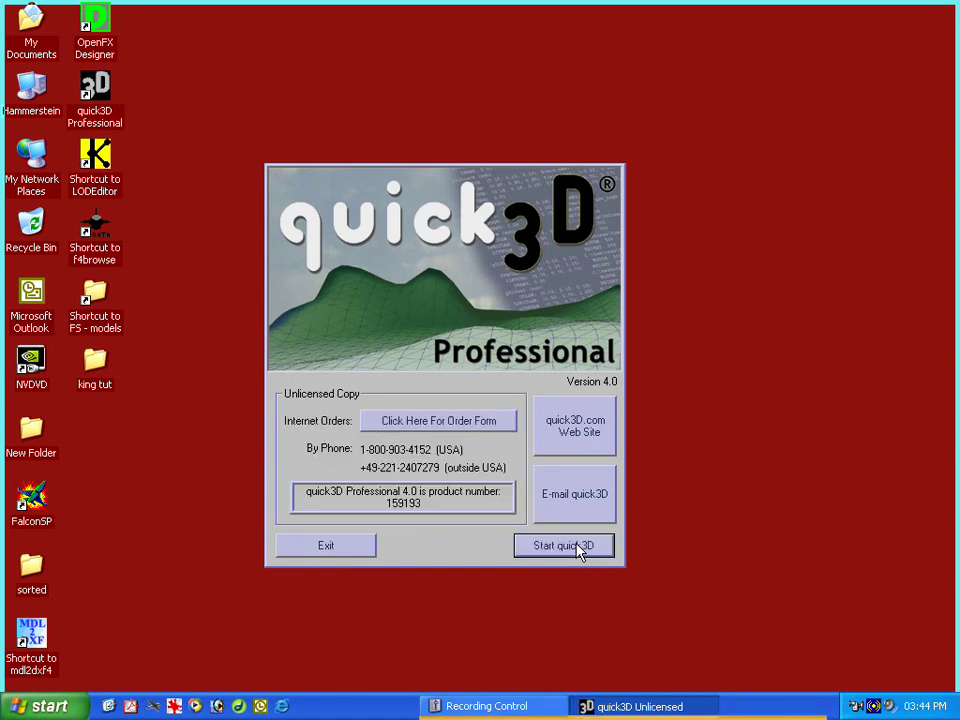
click(577, 549)
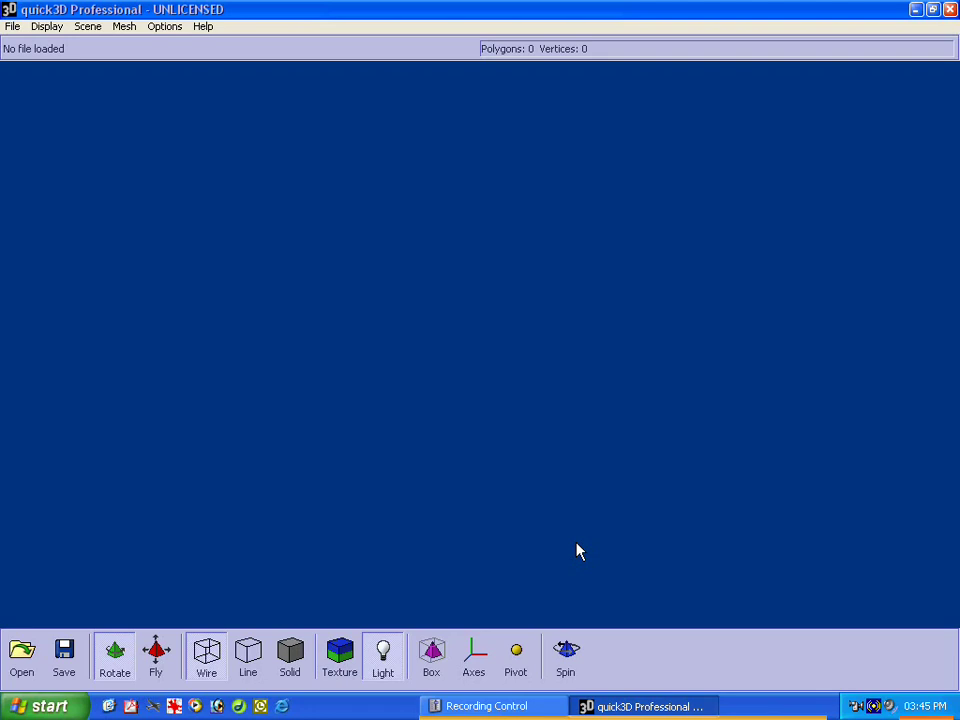
Open the 3DS version of MIRAGEF1 from the king tut folder.
click(12, 26)
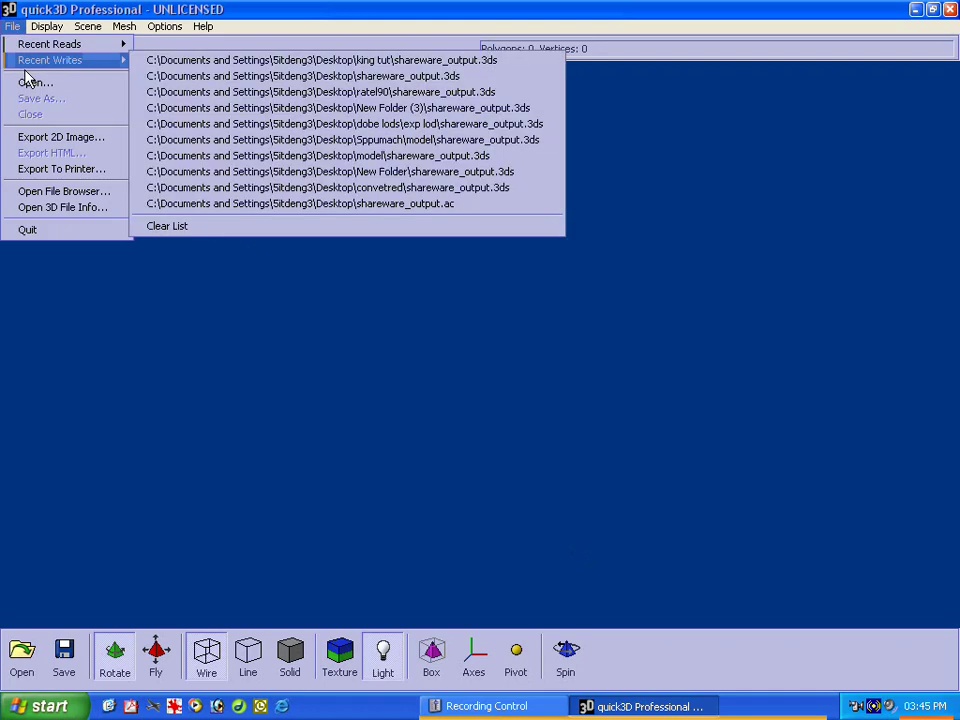
click(30, 81)
click(135, 150)
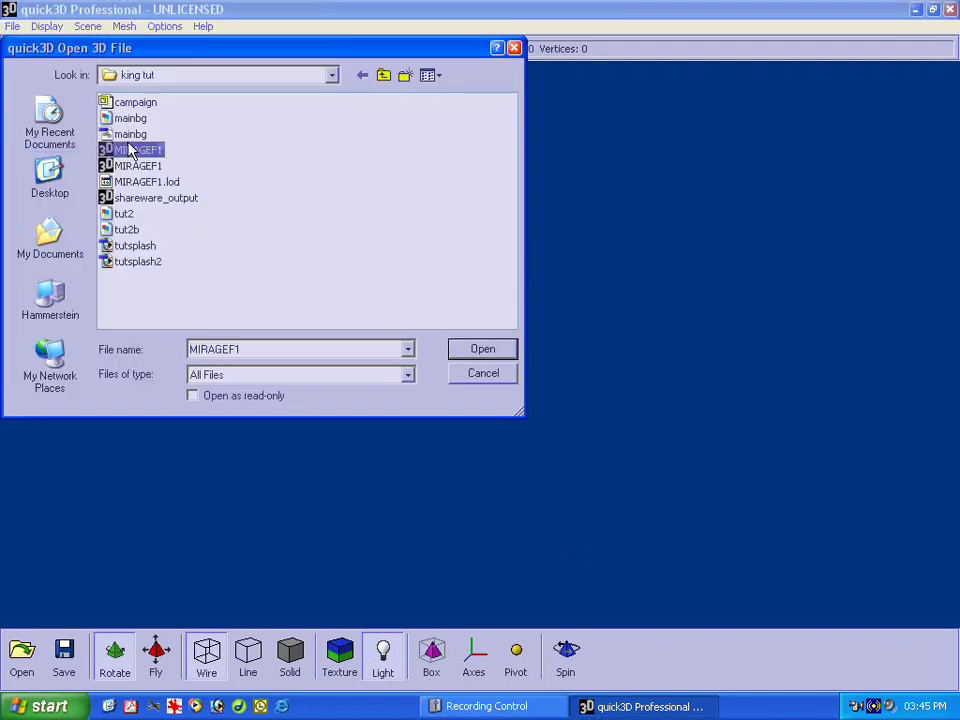
click(483, 349)
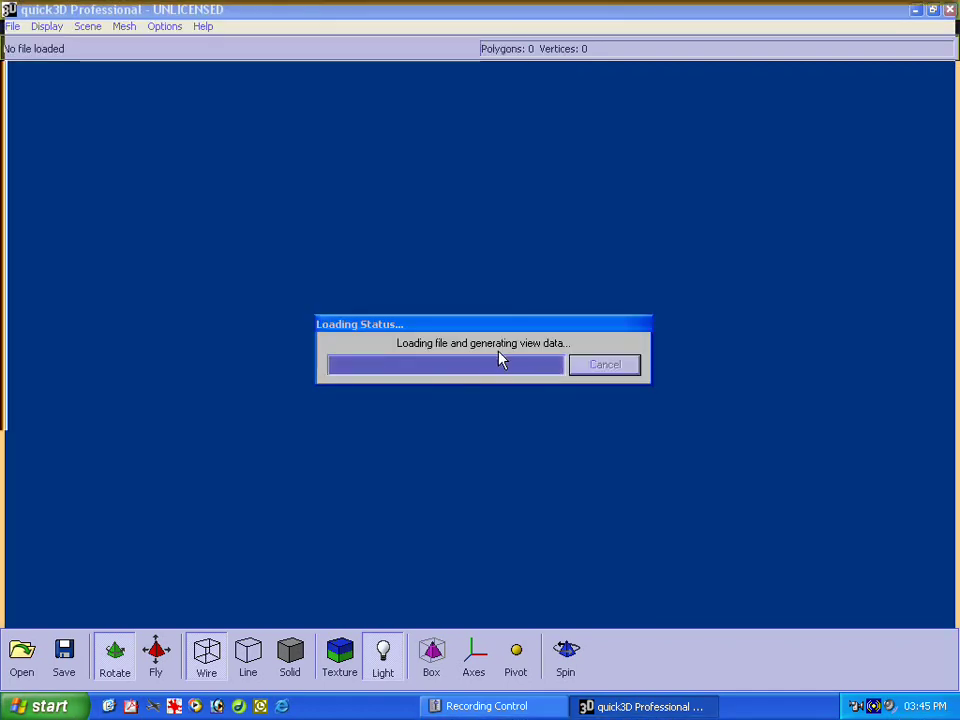
Rotate the Mirage model and switch between line and wireframe display to examine its mesh.
drag(465, 343, 538, 246)
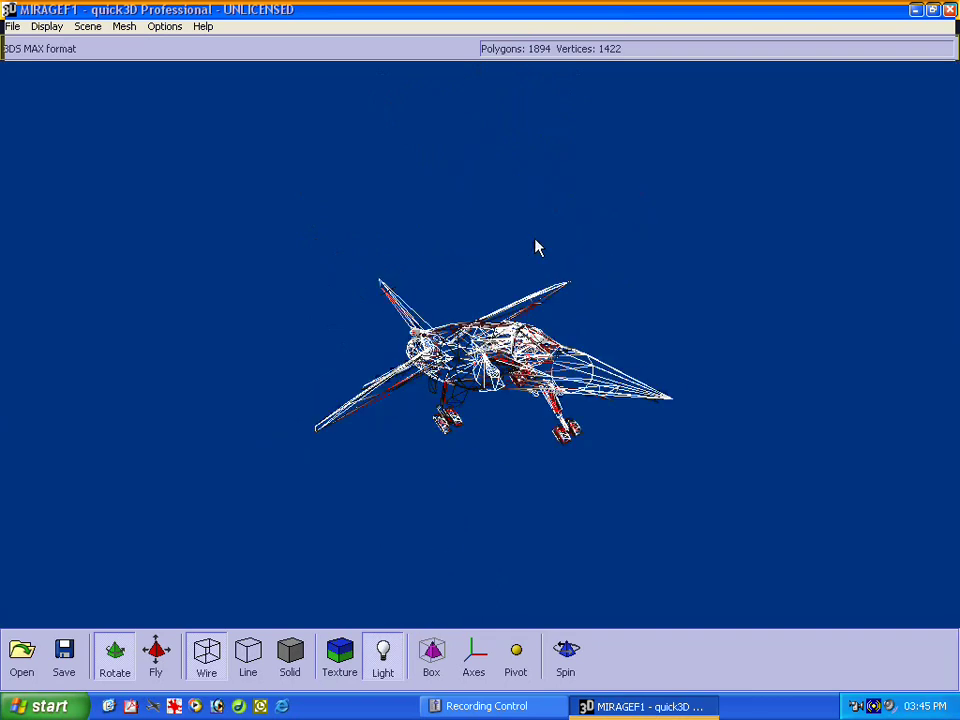
click(291, 660)
click(248, 660)
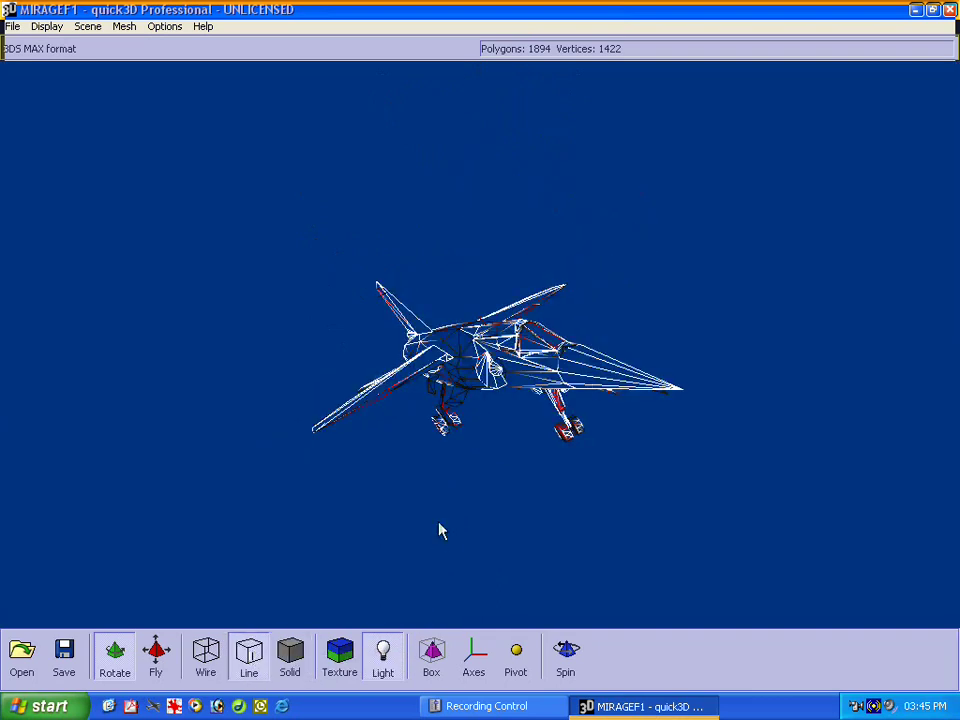
mouse_move(439, 529)
mouse_down()
mouse_move(399, 514)
mouse_move(370, 540)
mouse_up()
click(244, 665)
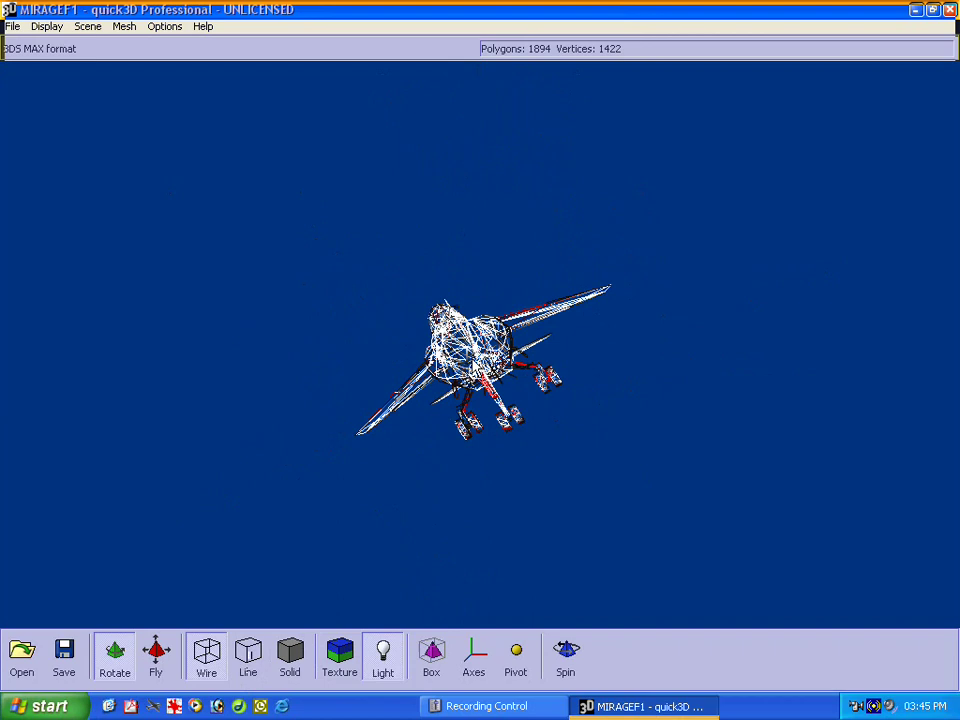
drag(330, 400, 180, 420)
Save the model as a 3D Studio object over the existing shareware_output file in the king tut folder.
click(14, 27)
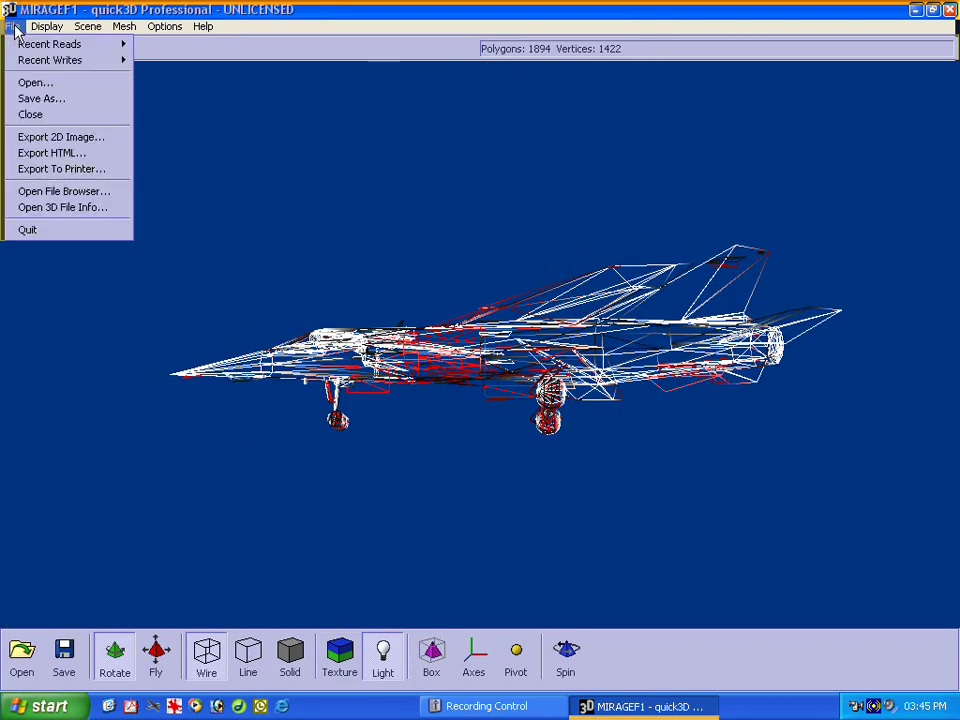
click(33, 100)
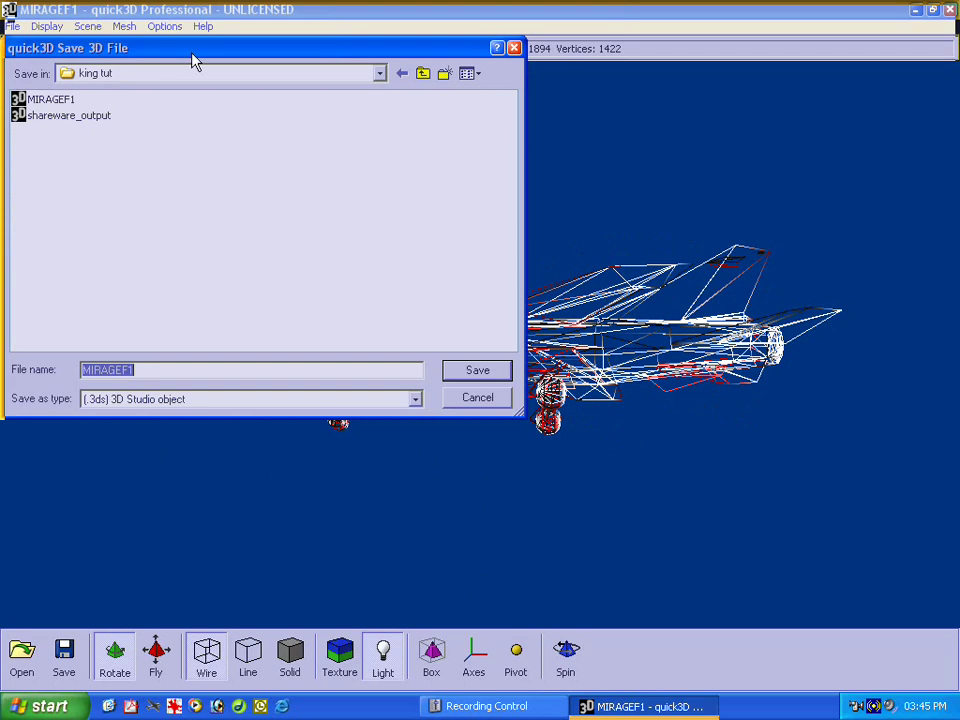
drag(192, 55, 424, 241)
click(284, 288)
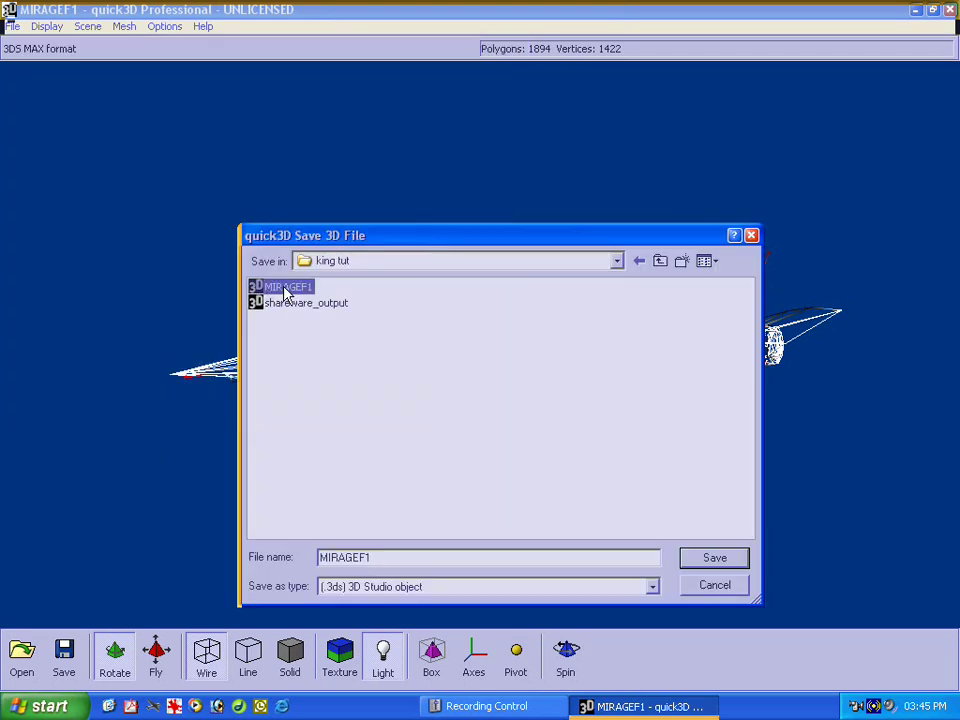
click(288, 303)
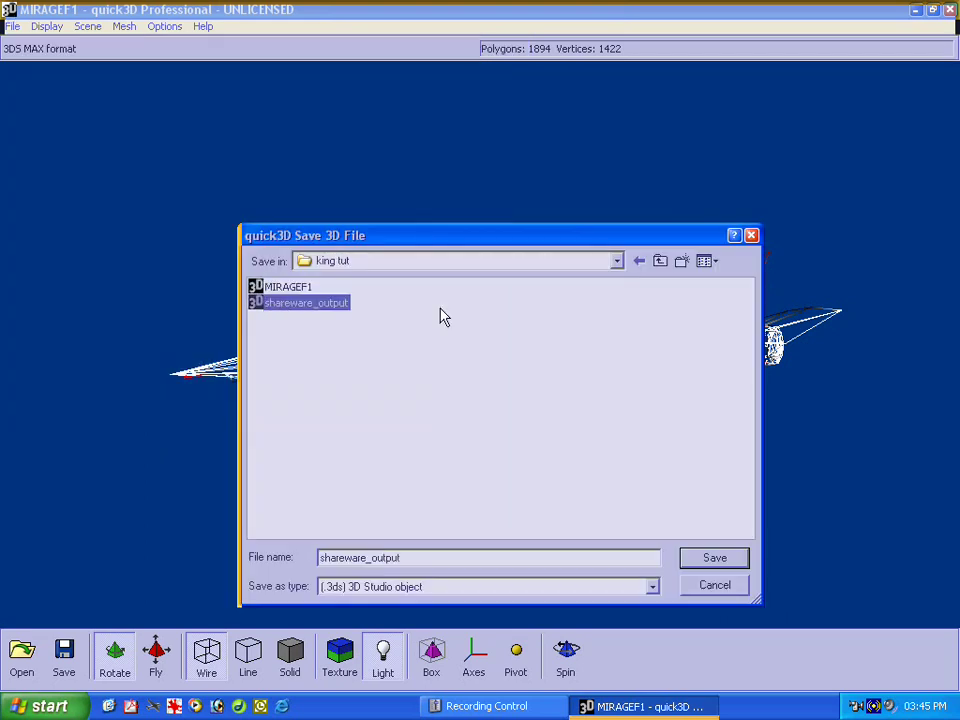
click(707, 566)
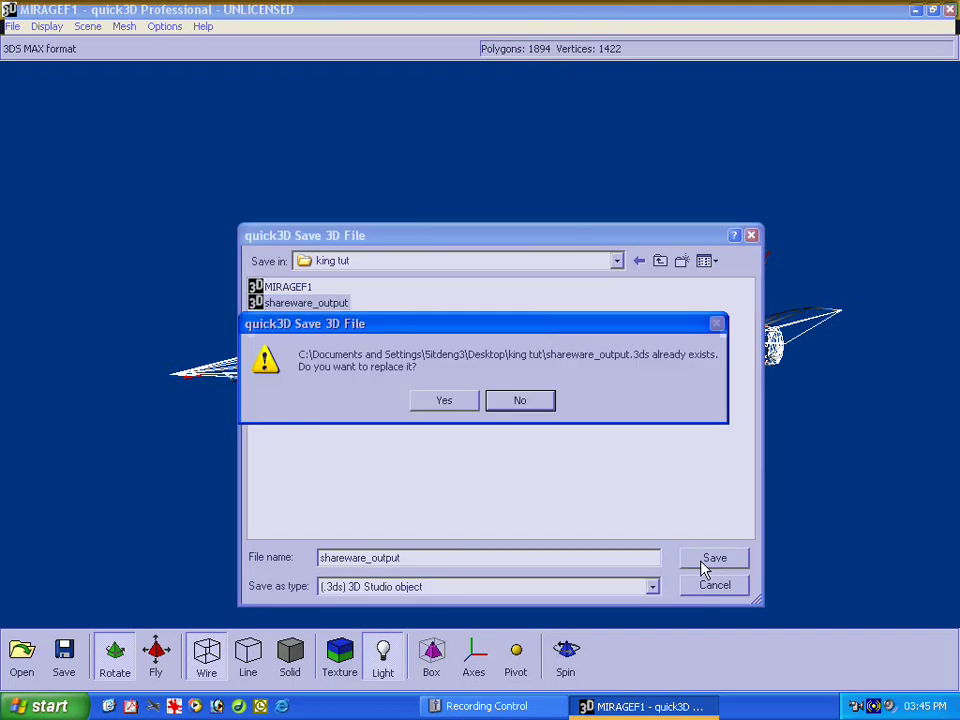
click(462, 401)
click(481, 410)
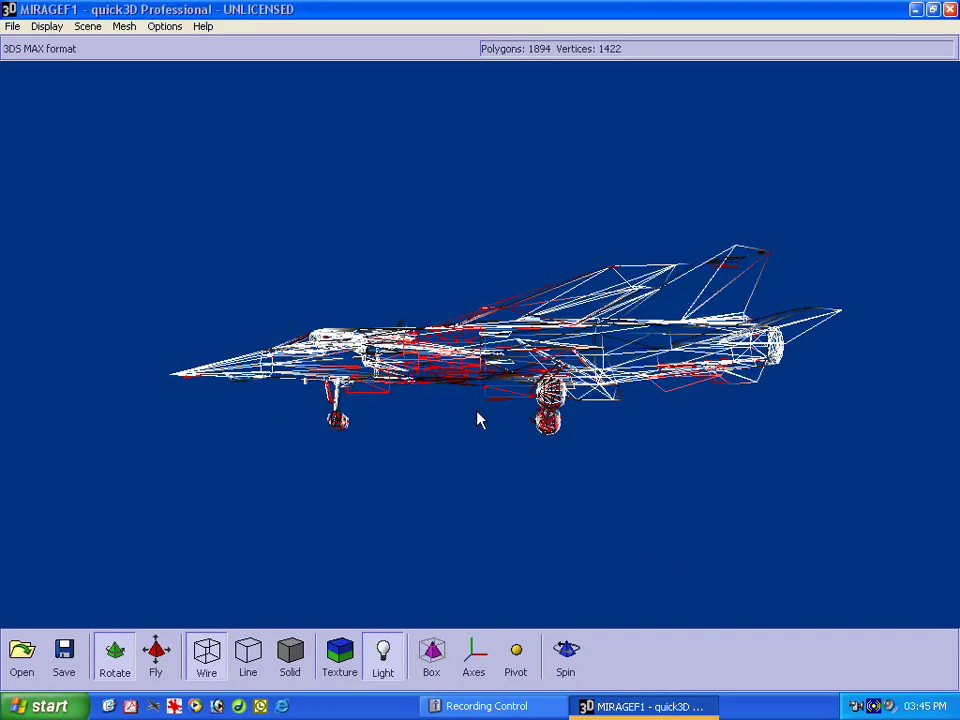
Close quick3D Professional, dismiss its reminder screens, and launch LODEditor from the desktop.
click(950, 9)
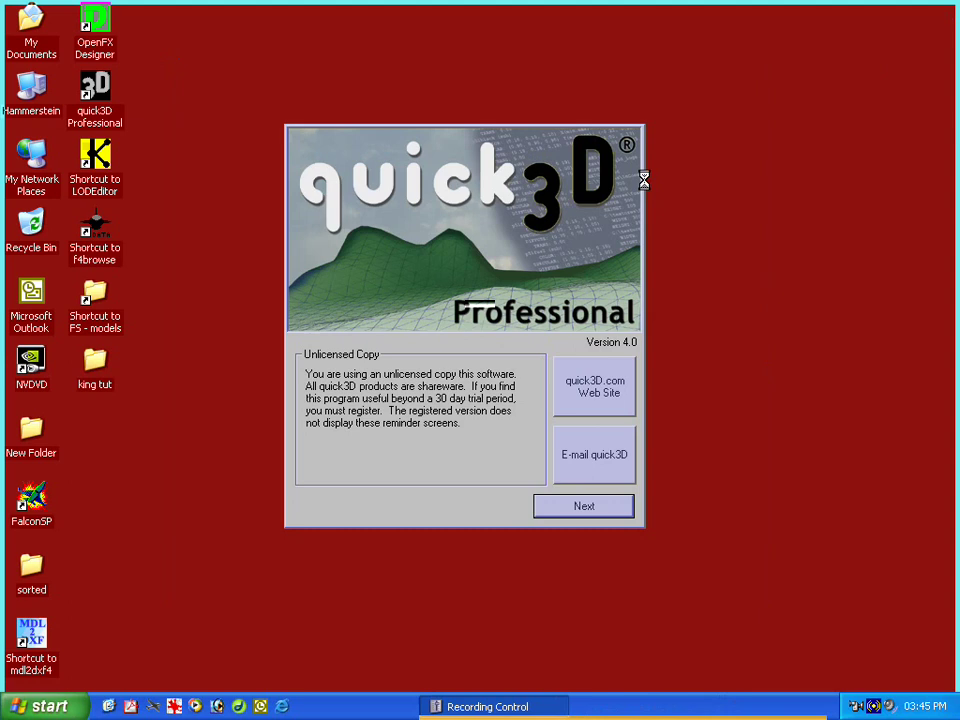
click(606, 514)
click(358, 508)
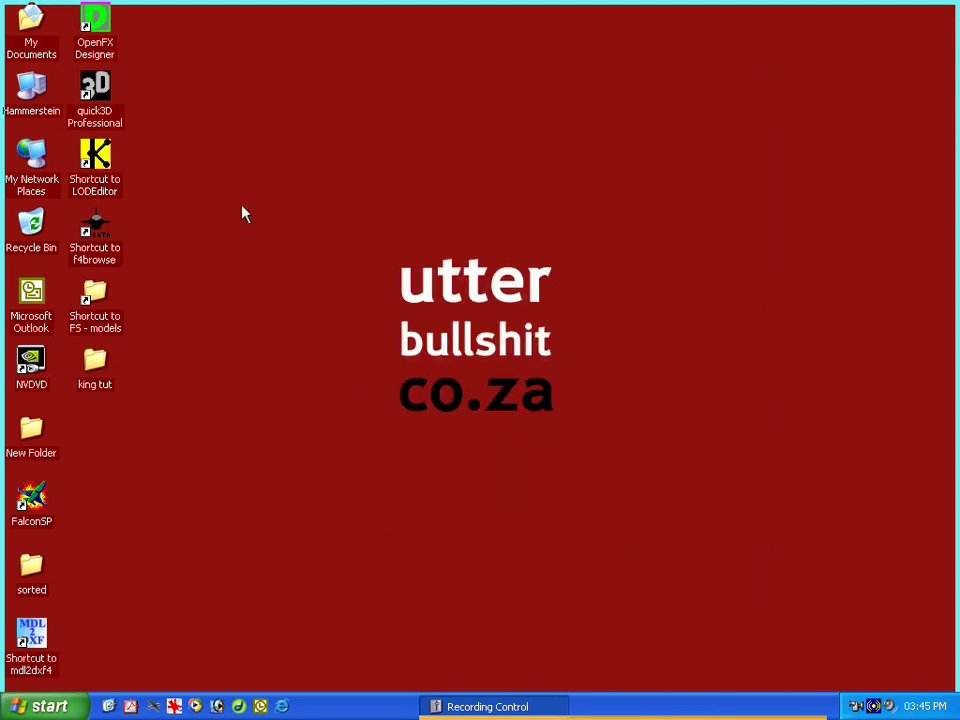
double_click(97, 184)
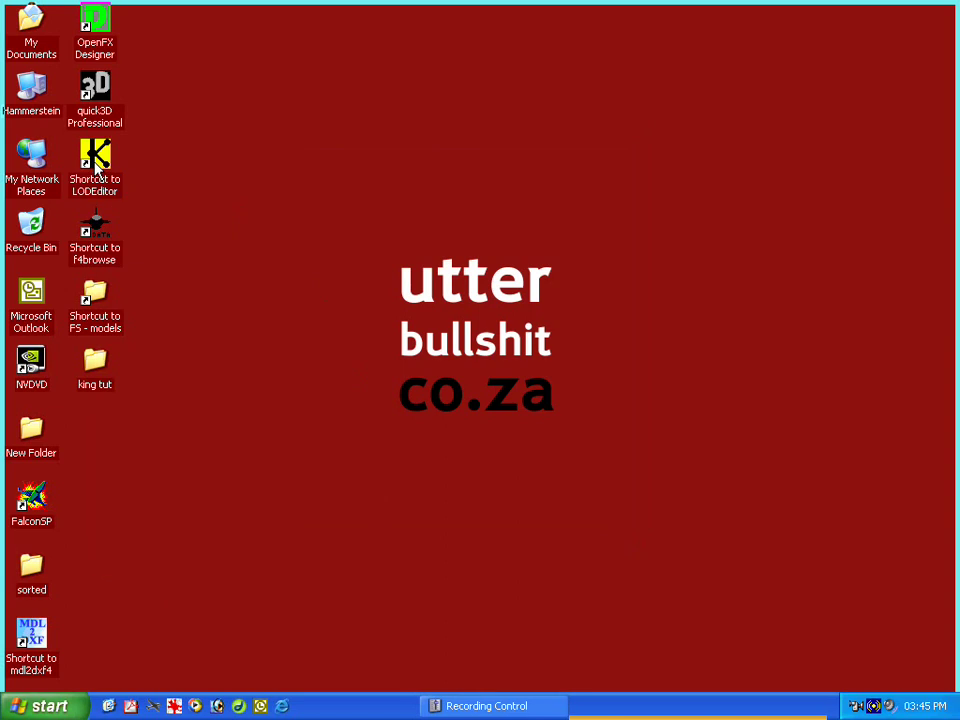
click(234, 255)
click(567, 508)
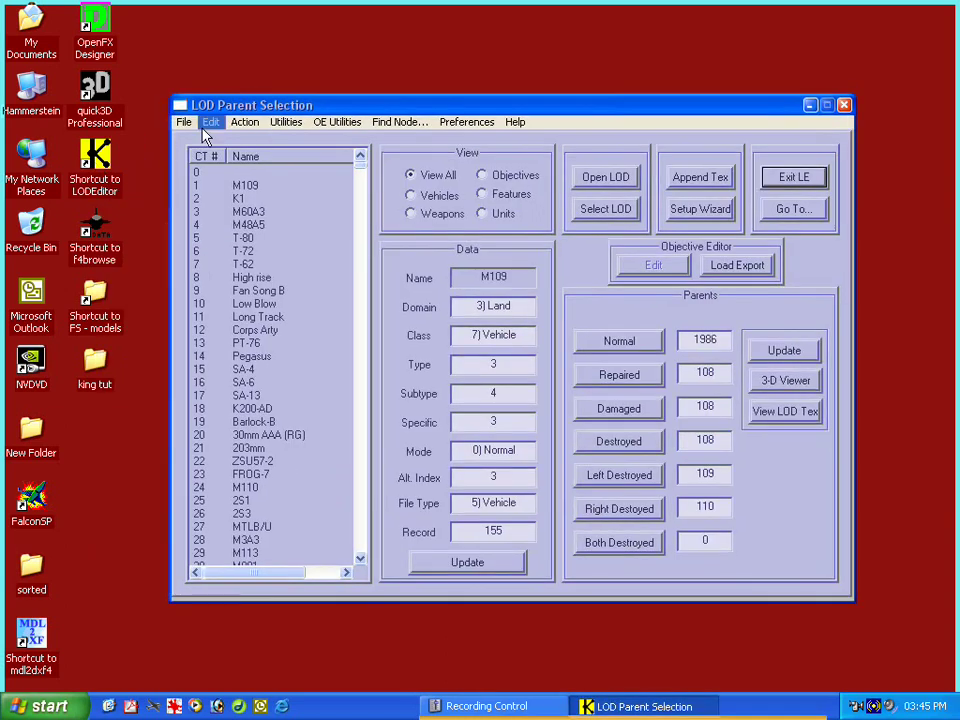
Import the shareware_output 3DS model from the king tut folder and bring up its conversion options.
click(184, 122)
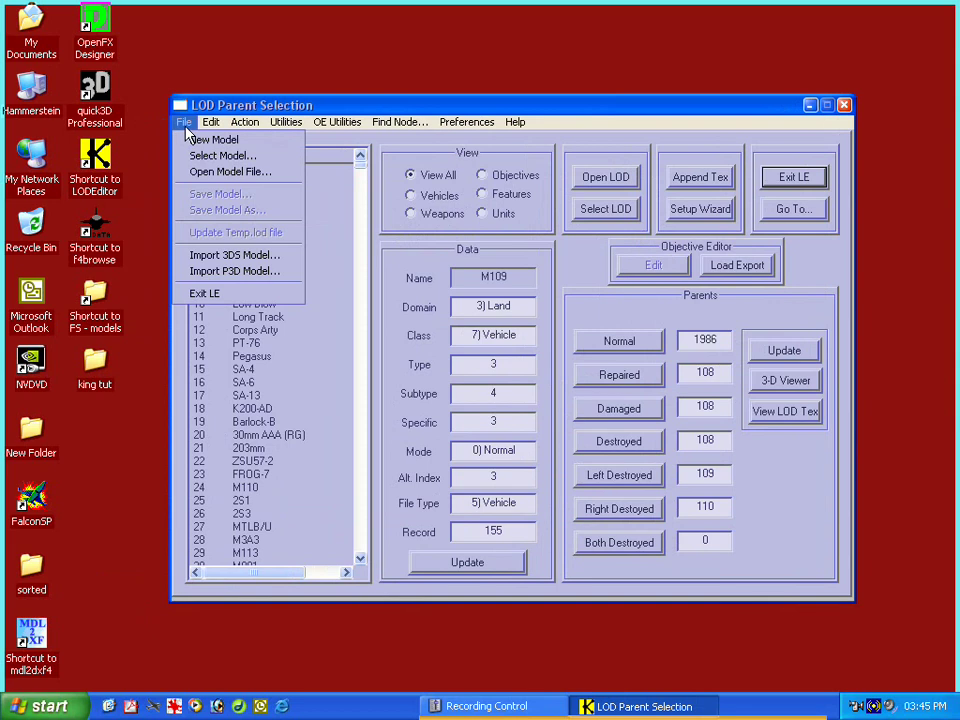
click(214, 254)
click(230, 276)
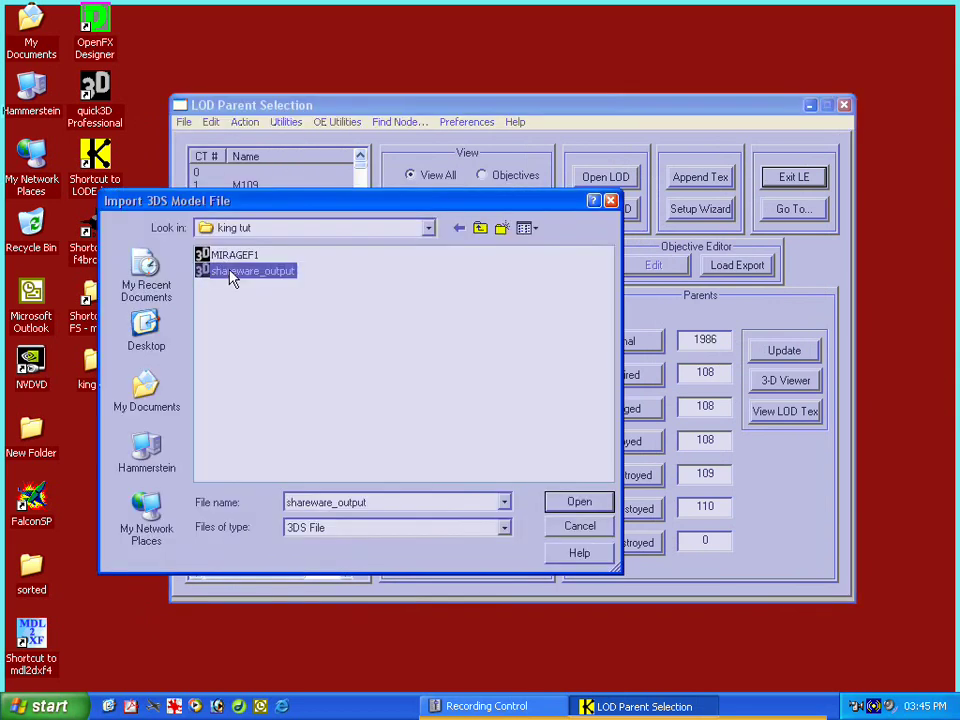
click(580, 508)
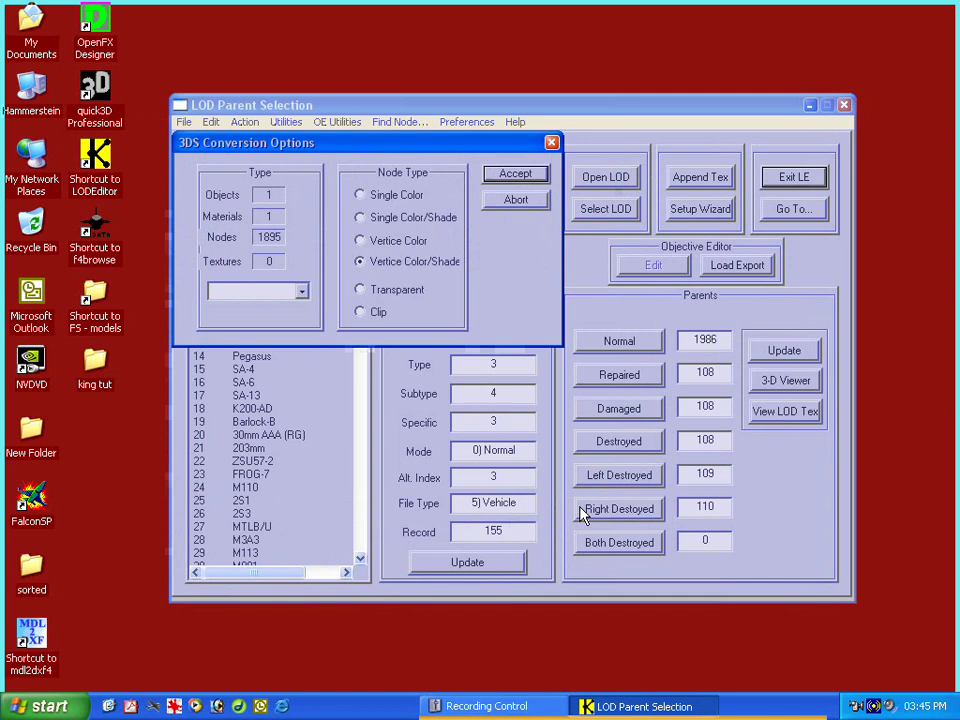
drag(289, 153, 408, 285)
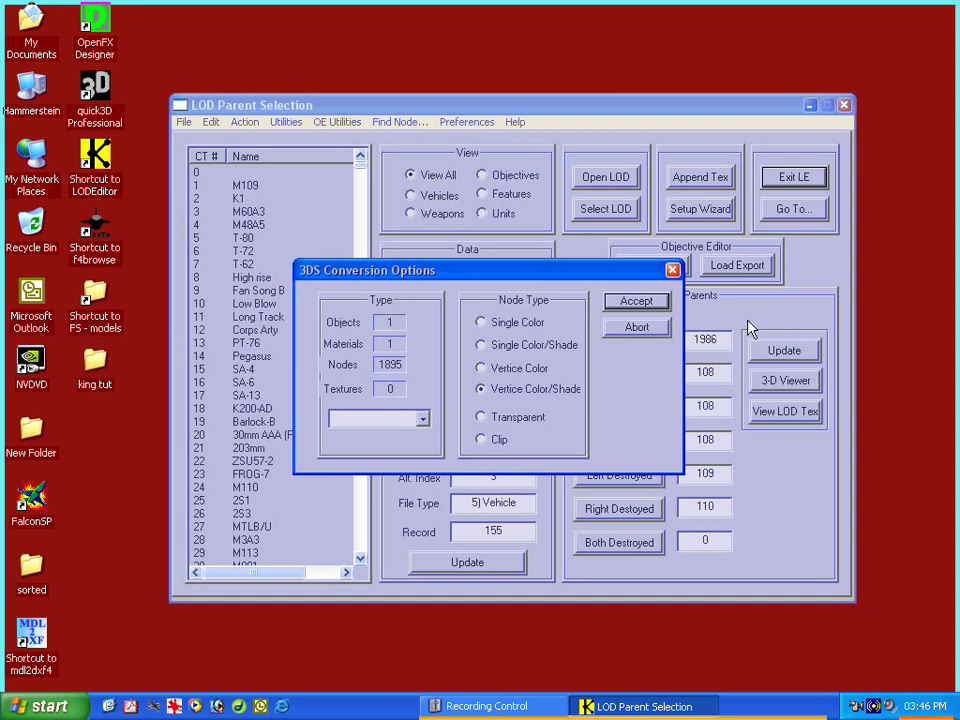
Accept the 3DS conversion with the Vertice Color/Shade node type and save it over MIRAGEF1.lod in the king tut folder.
click(650, 309)
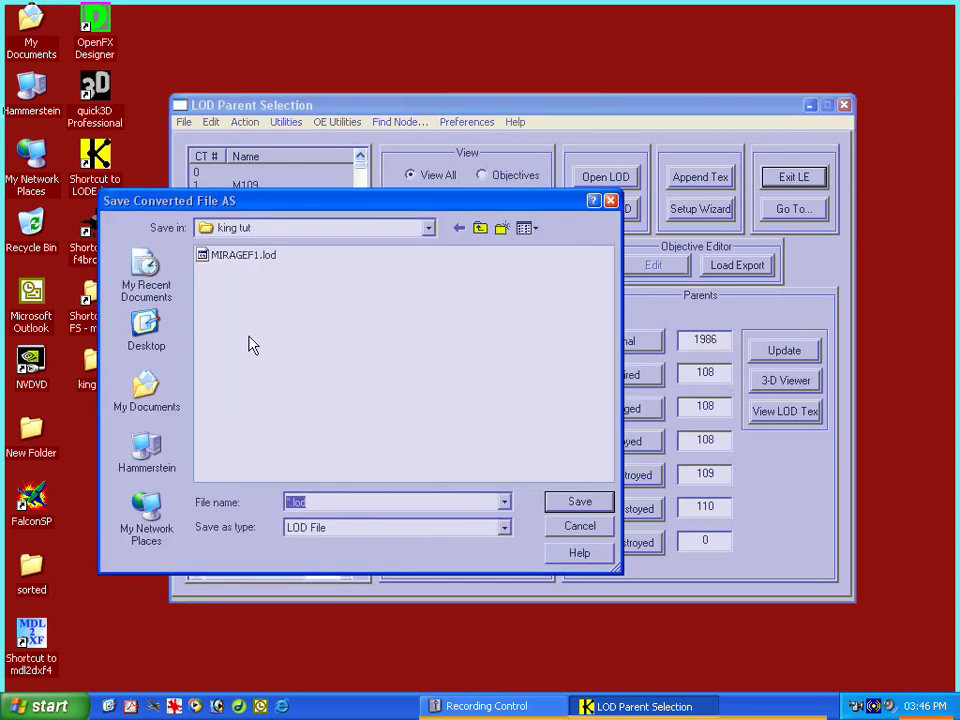
click(255, 262)
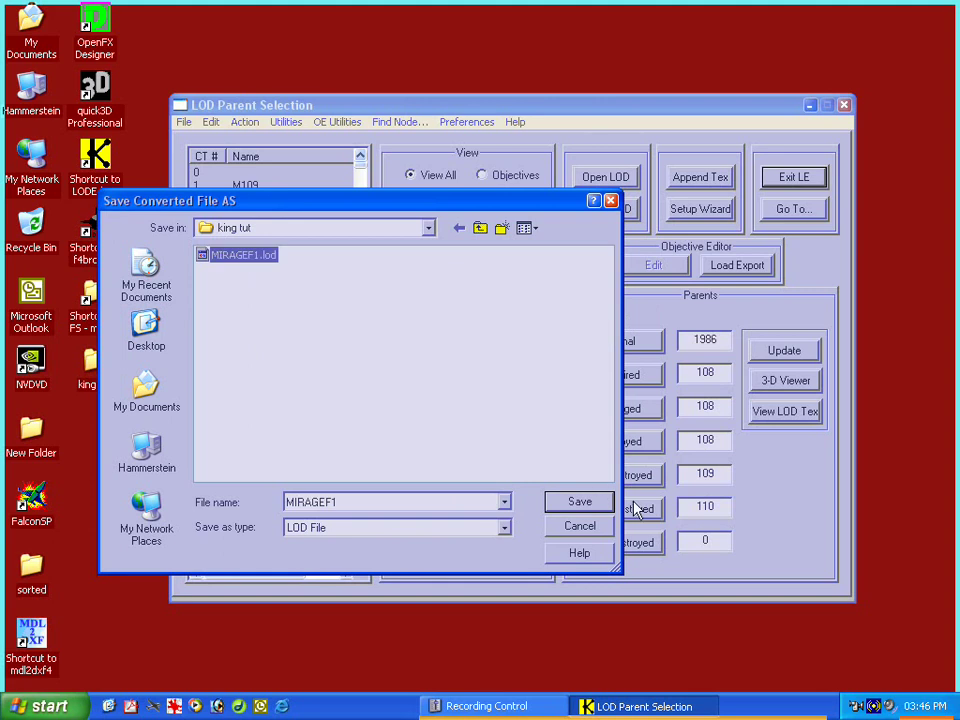
click(583, 504)
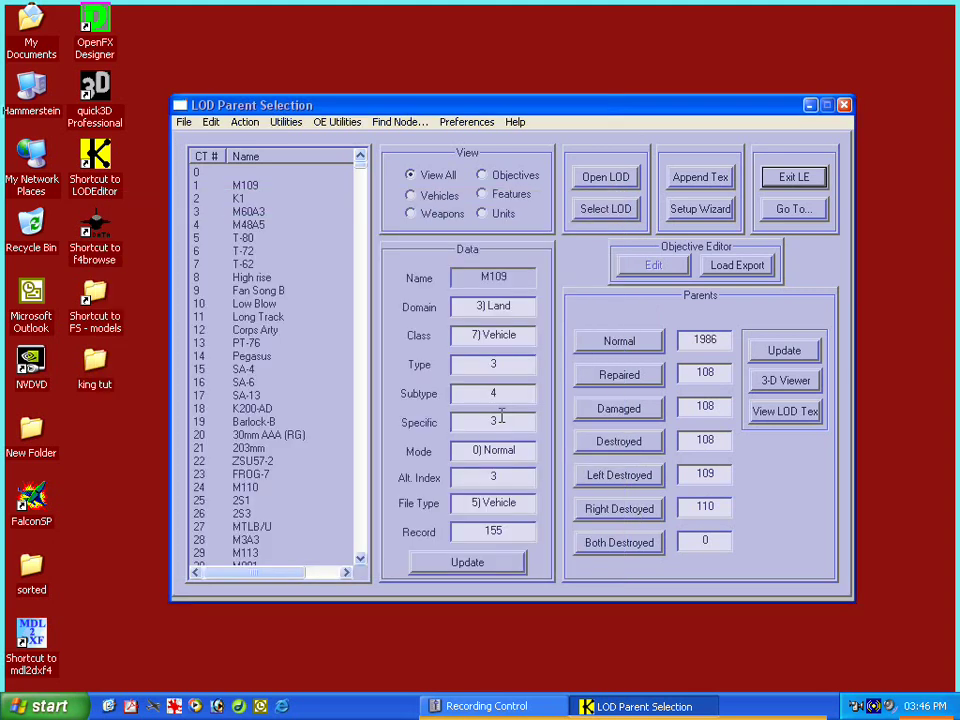
Open MIRAGEF1.lod from the king tut folder and load it for display and editing.
click(184, 122)
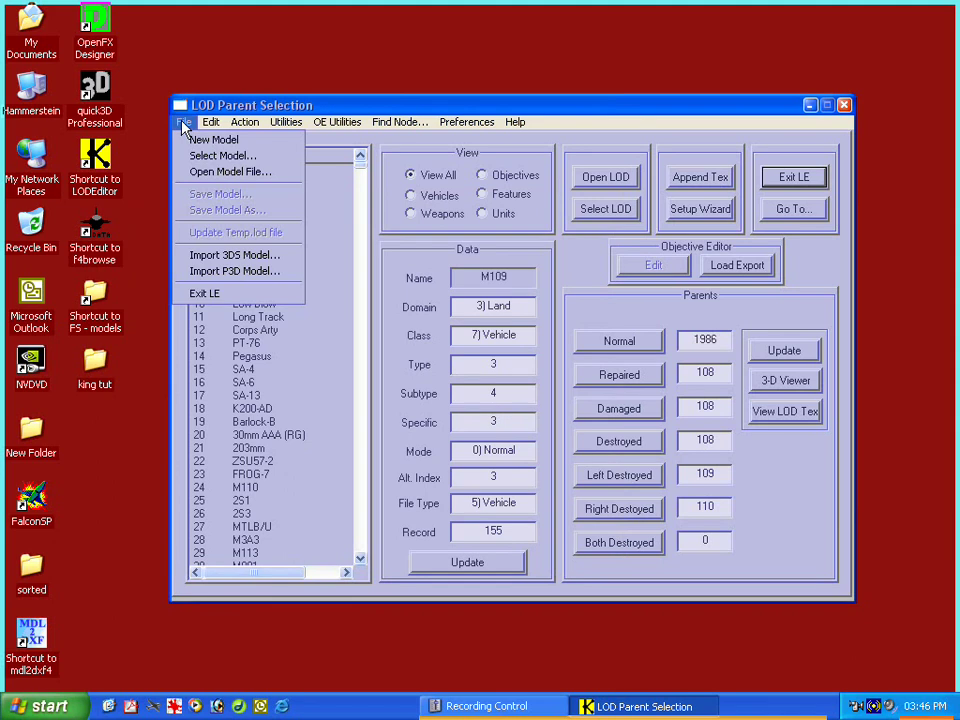
click(205, 172)
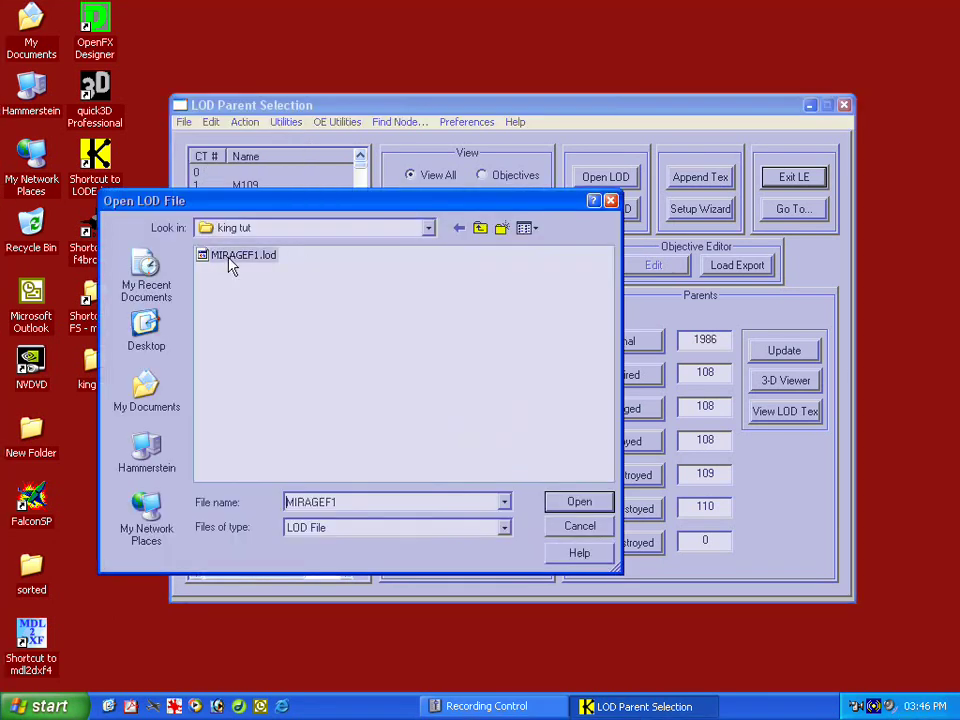
click(230, 258)
click(577, 502)
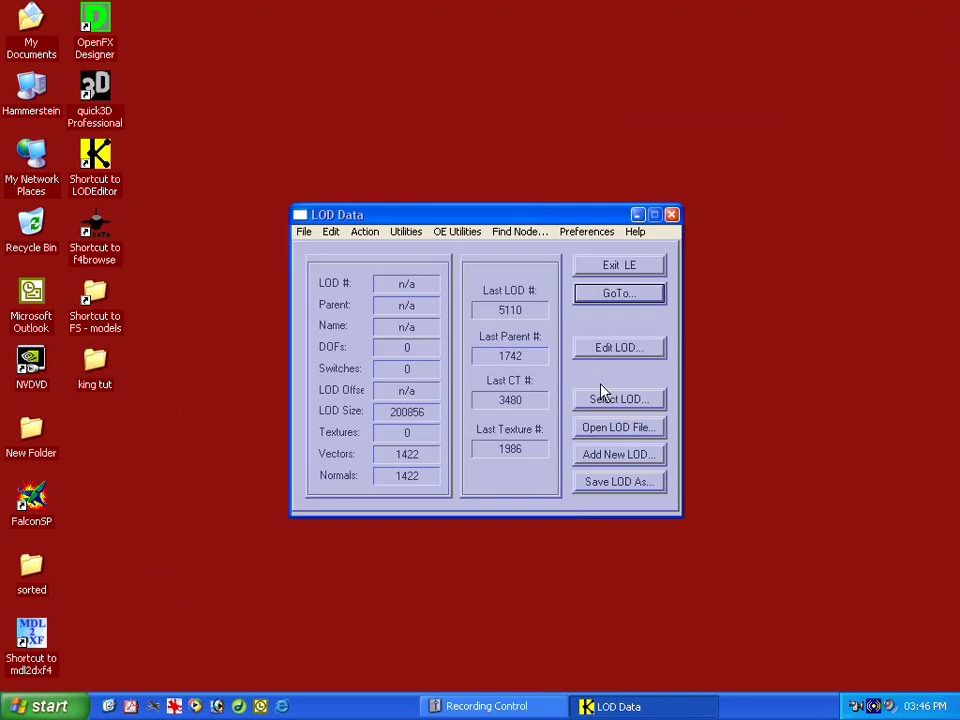
click(610, 348)
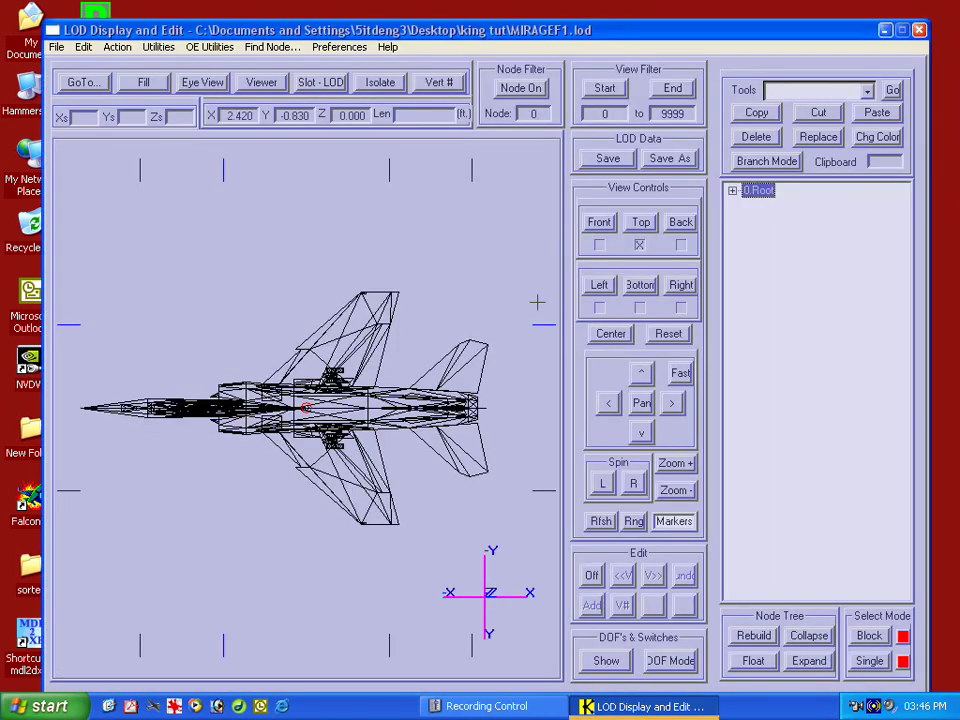
Examine the Mirage wireframe from the front, top, back, left and bottom, and at an oblique angle.
click(597, 222)
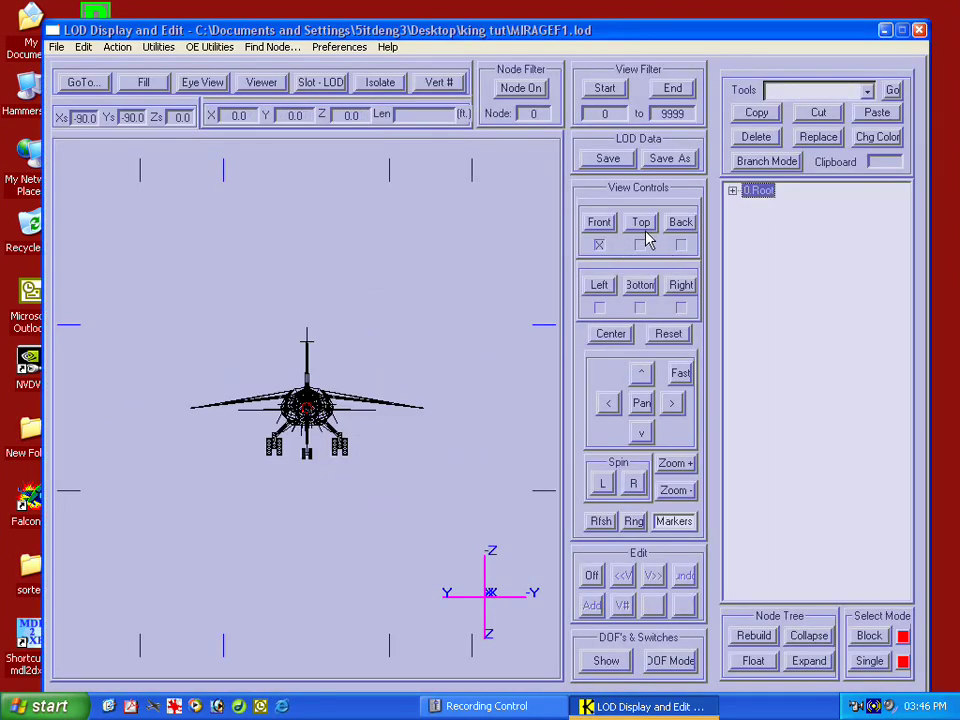
click(643, 228)
click(679, 222)
click(600, 284)
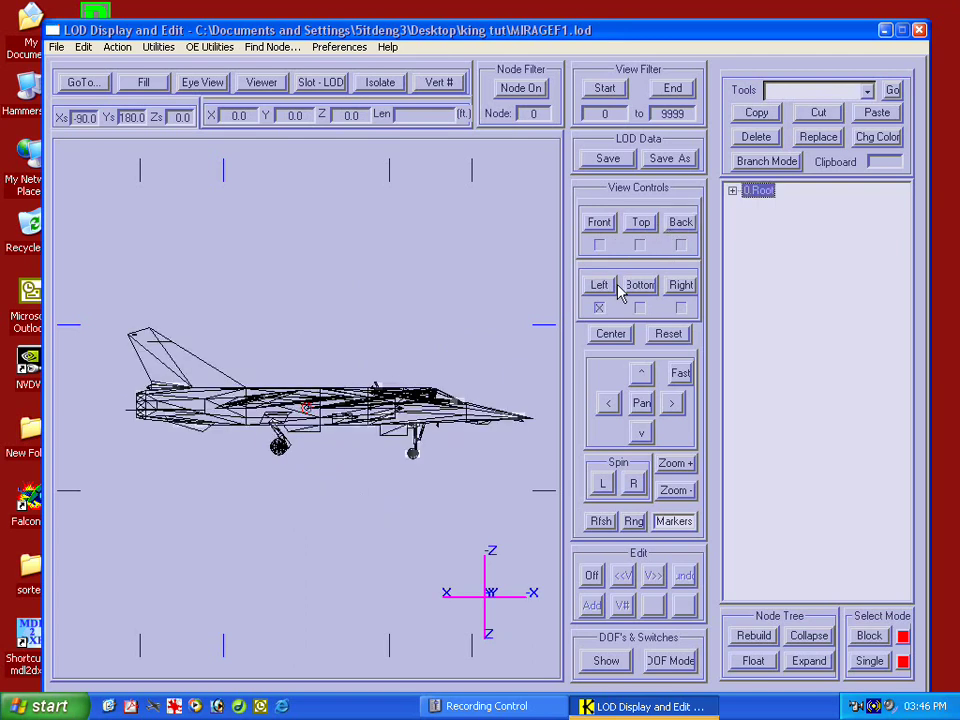
click(639, 285)
drag(432, 281, 400, 195)
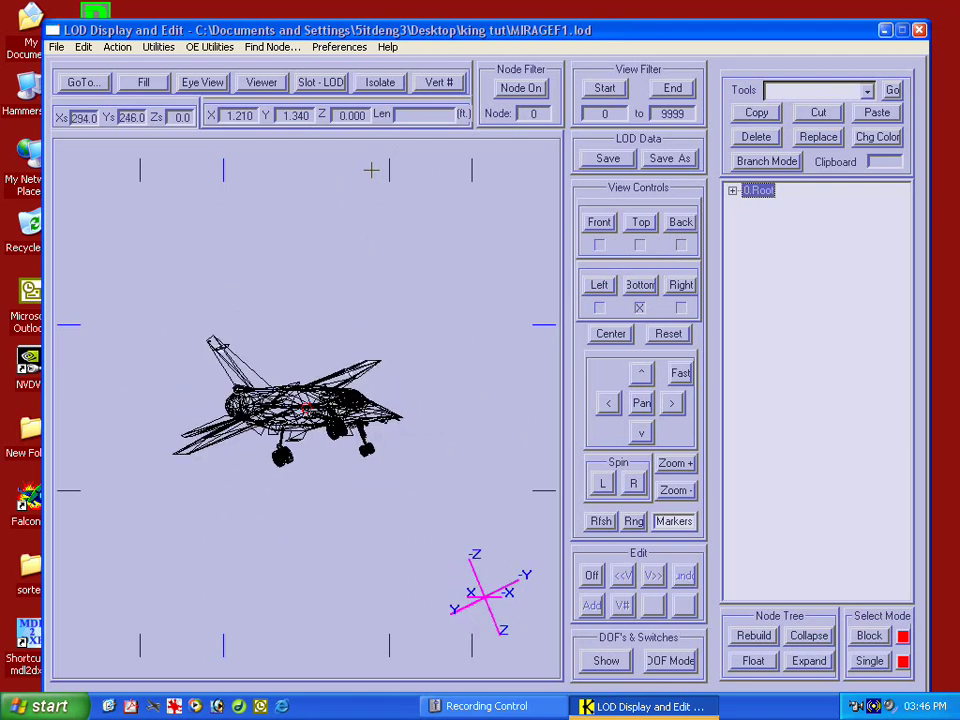
Expand the Root node and go through its CP nodes up to 18.CP to examine the model's structure.
click(732, 190)
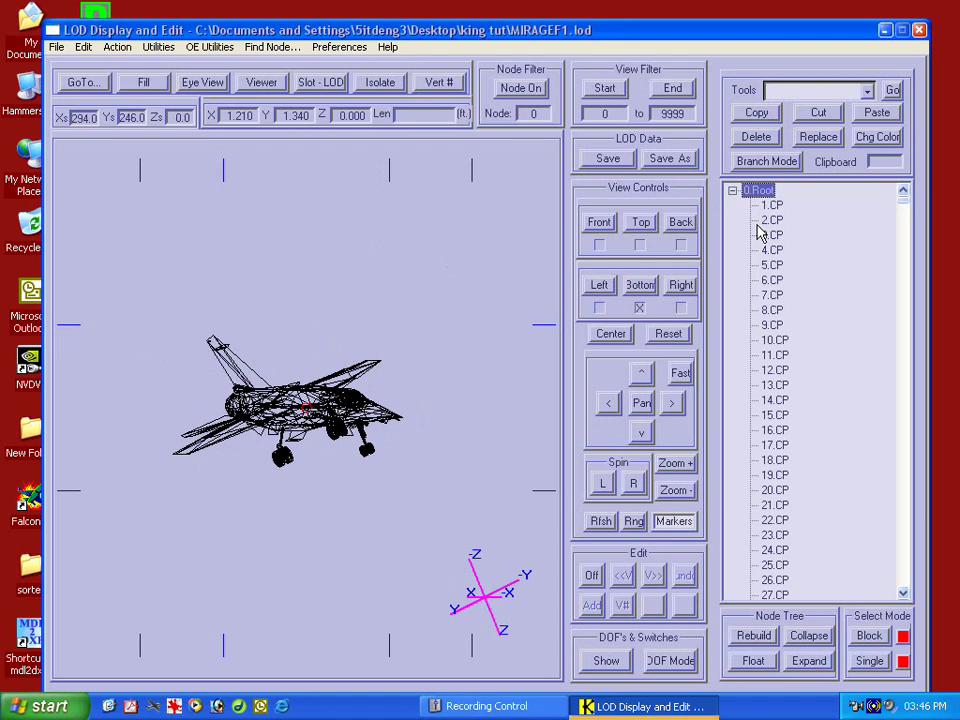
key(Down)
key(Down)
key(Down)
key(Down)
key(Down)
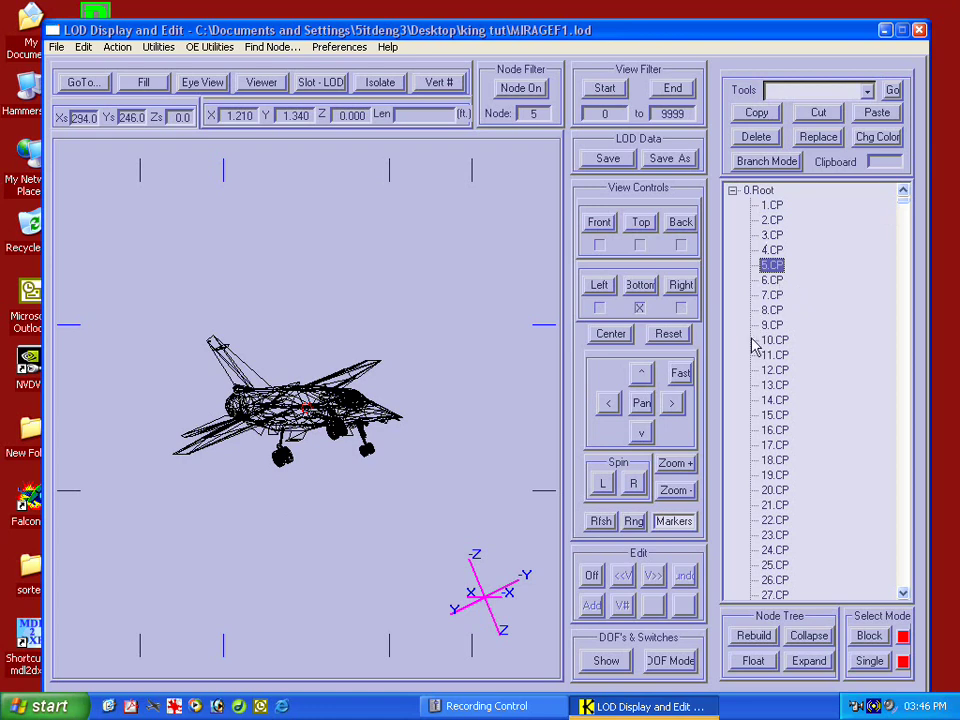
drag(461, 326, 445, 365)
click(775, 400)
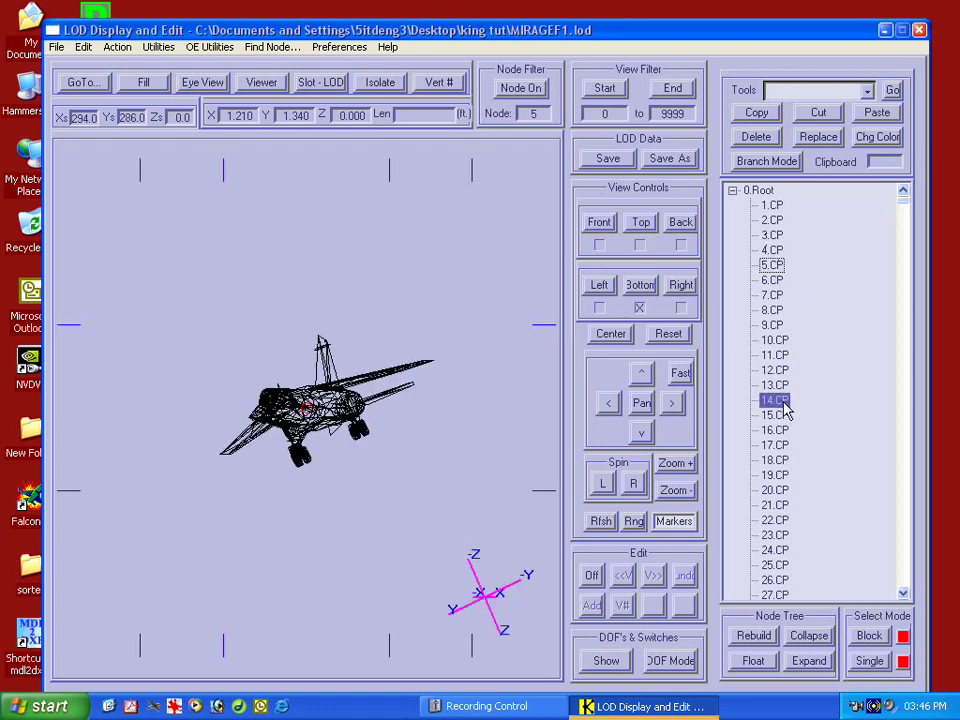
click(782, 418)
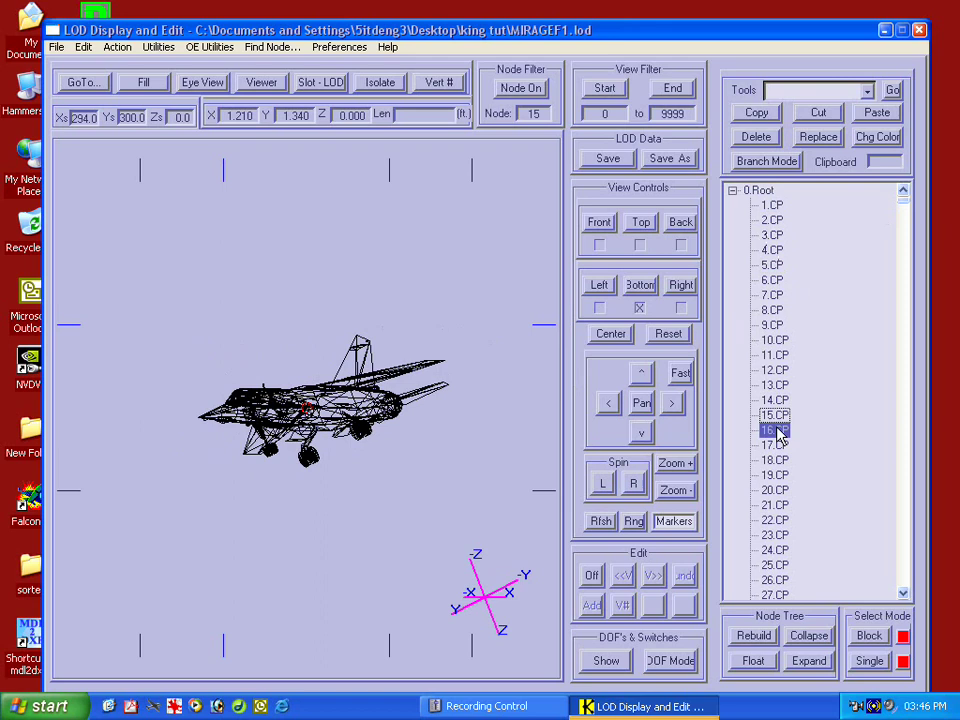
click(776, 400)
key(Up)
key(Up)
click(776, 460)
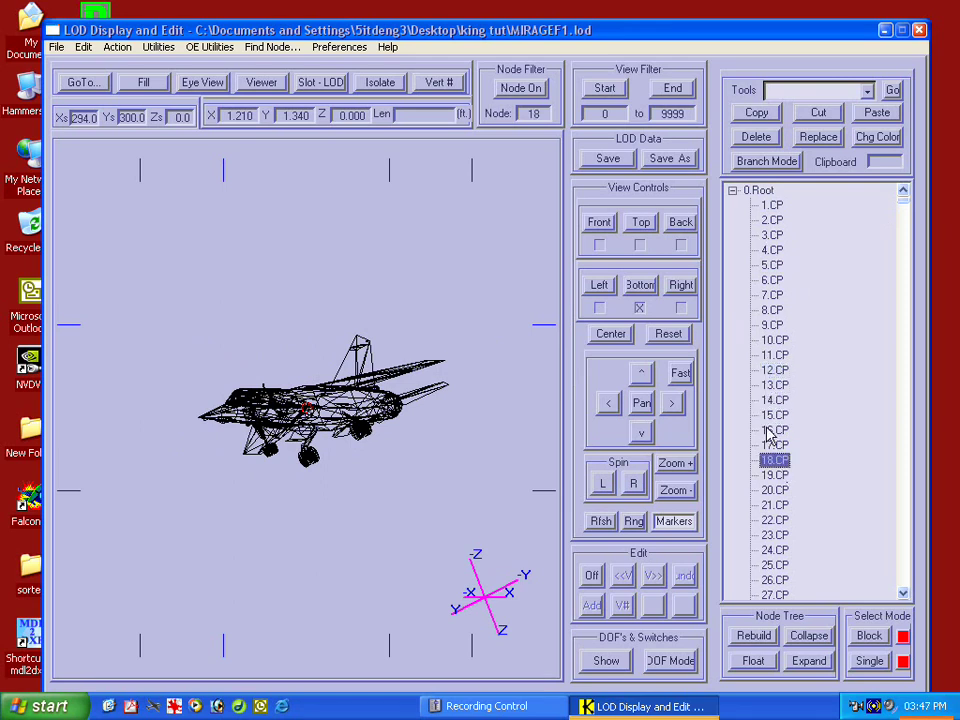
Rotate the Mirage wireframe to inspect the converted mesh from several angles.
drag(430, 470, 422, 223)
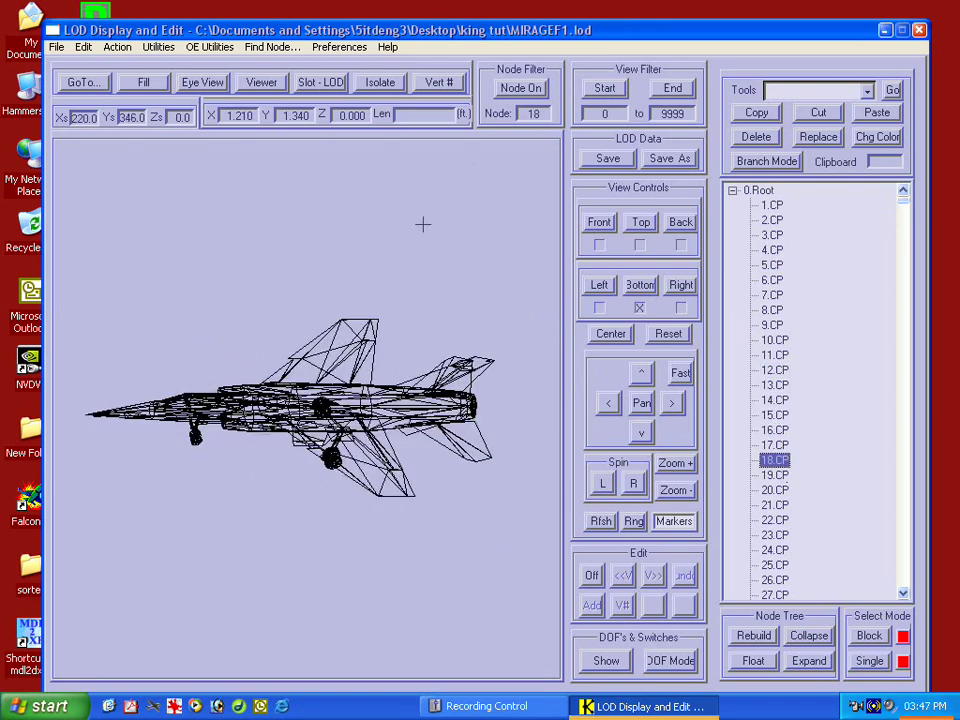
drag(403, 291, 380, 205)
drag(286, 182, 542, 210)
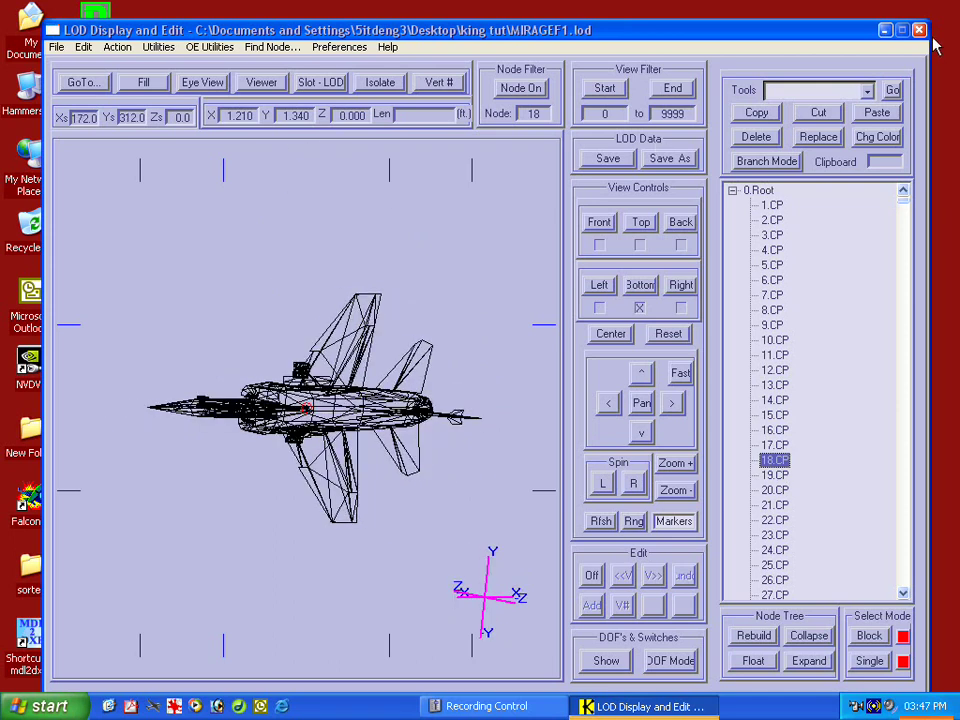